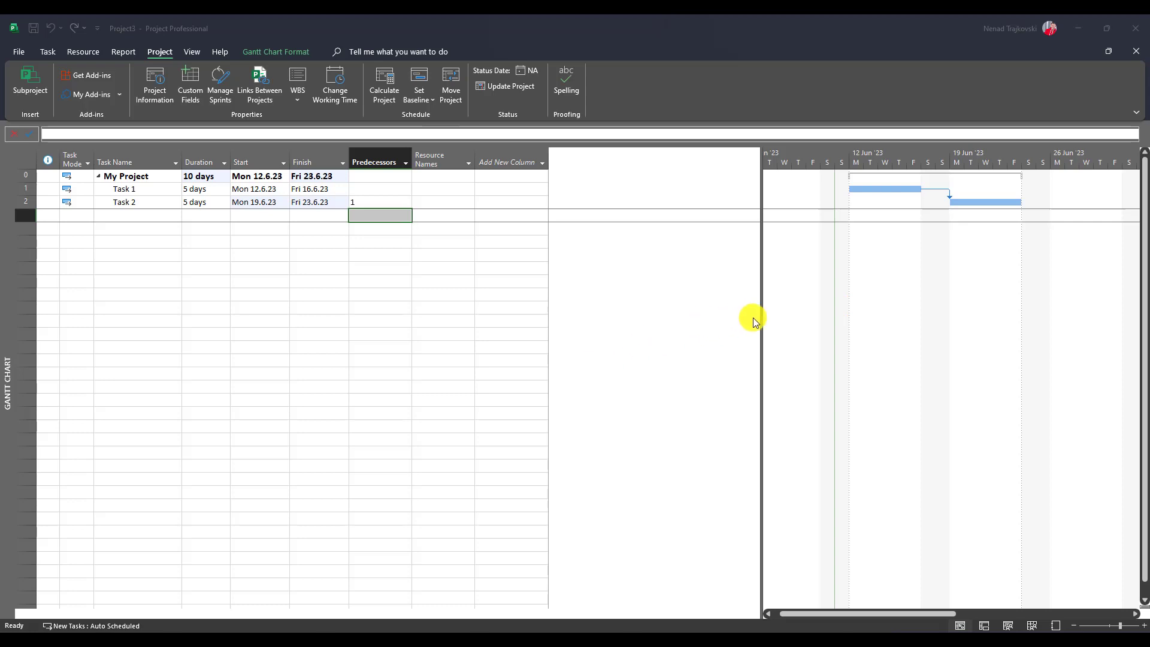
- Narrow the task table so the Gantt chart shows more weeks around the June tasks
click(766, 321)
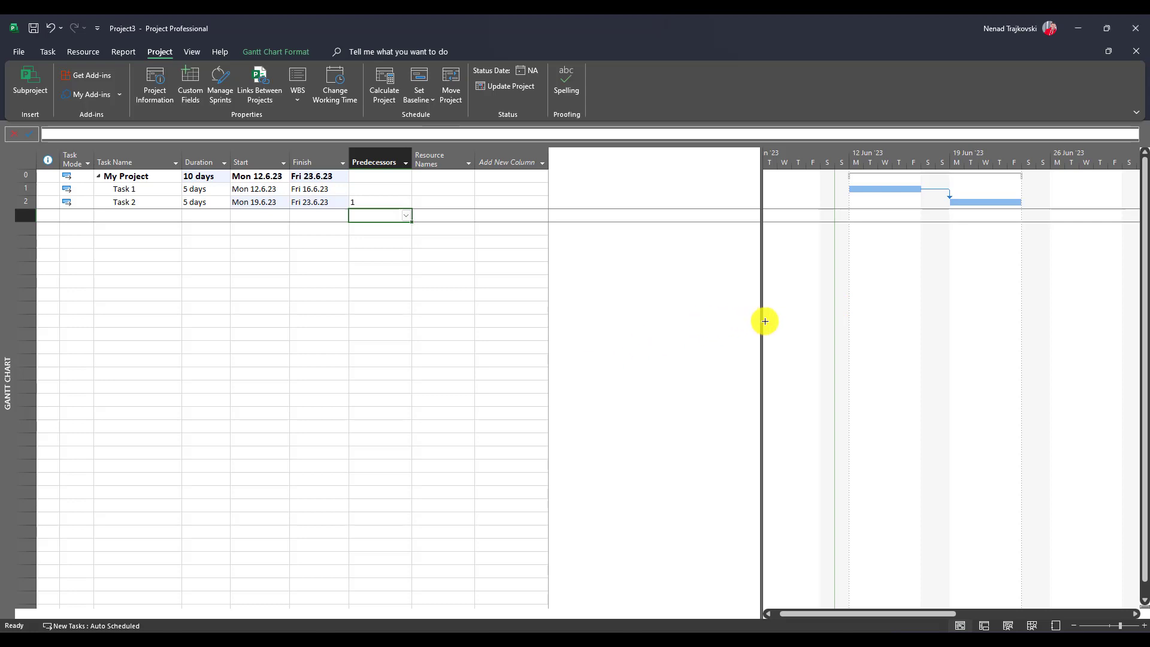
drag(763, 322, 482, 329)
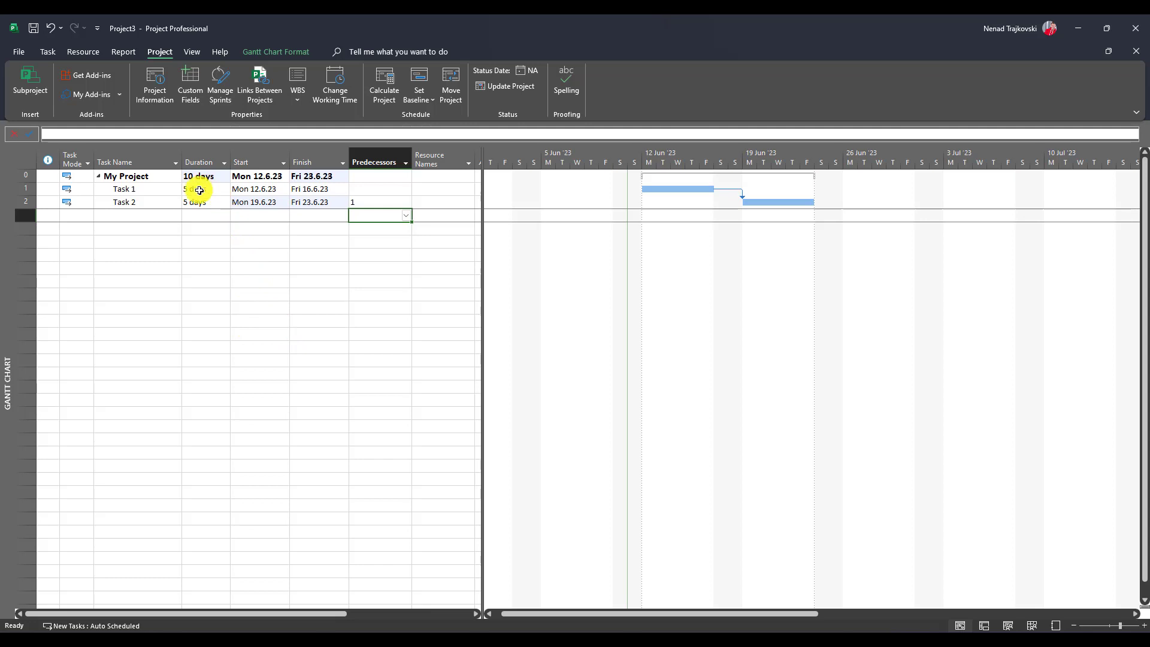
- Create a new work resource in the Resource Sheet
click(189, 52)
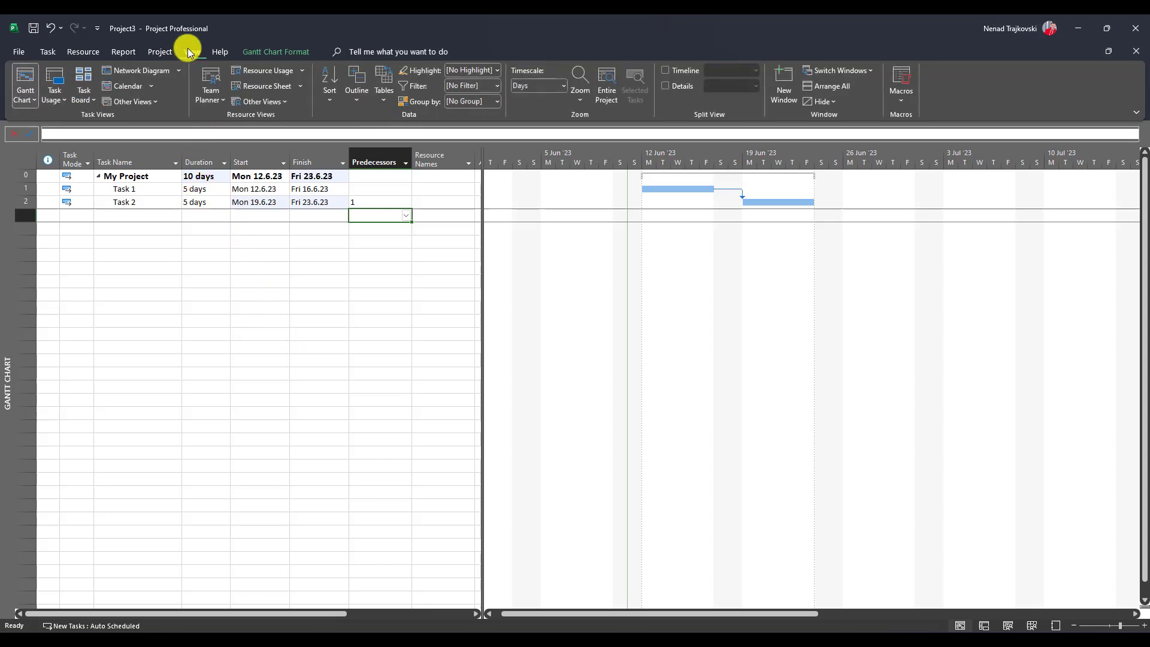
click(252, 86)
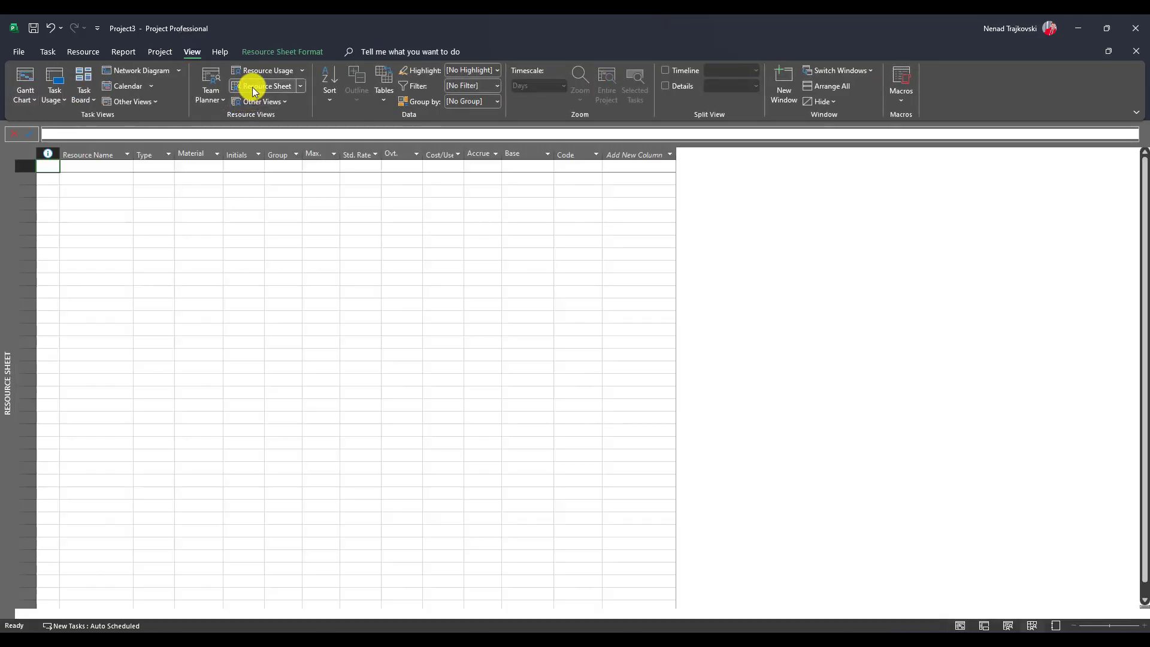
click(112, 166)
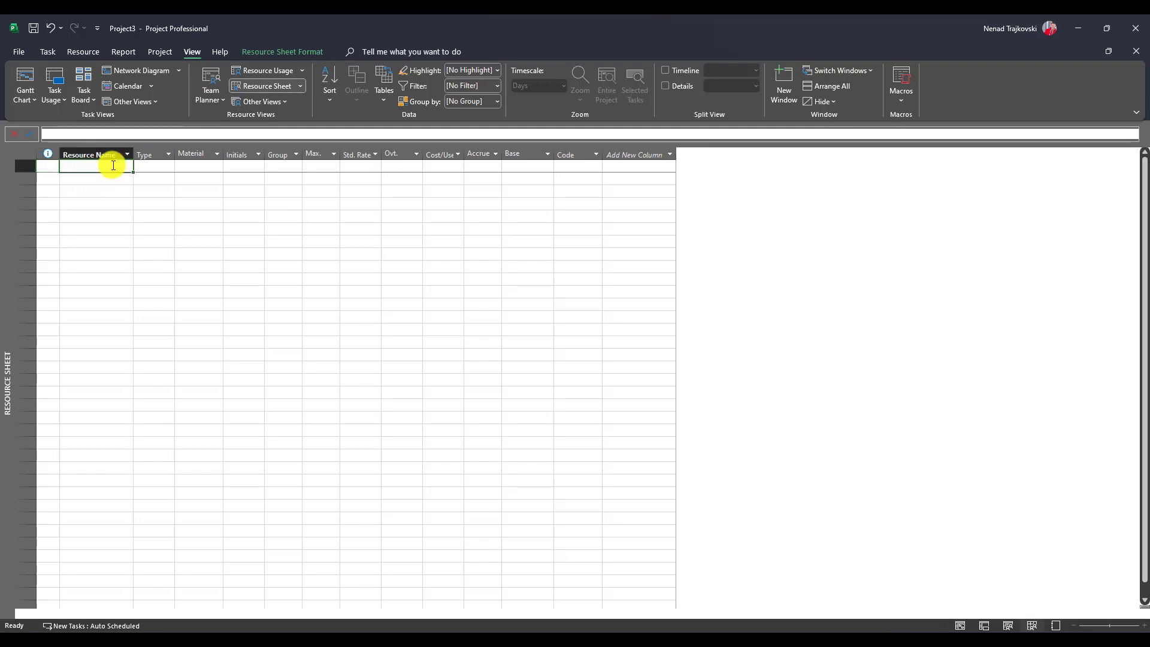
text(John)
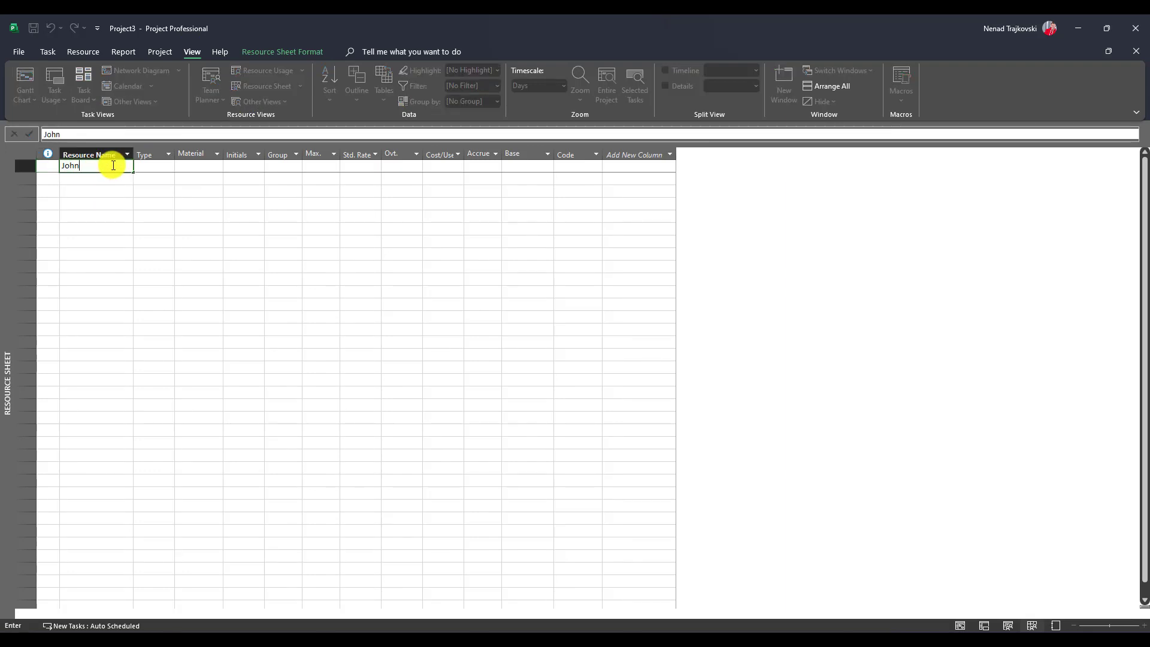
key(Return)
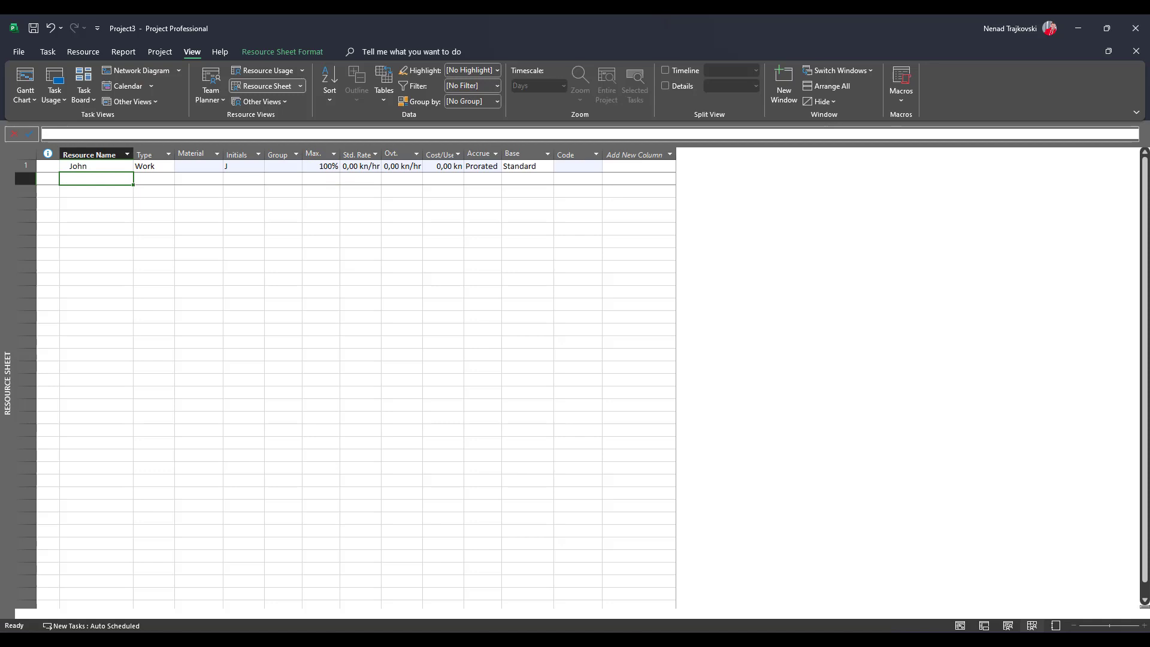
- Back in the Gantt Chart, assign the new resource to Task 1 and Task 2
click(33, 71)
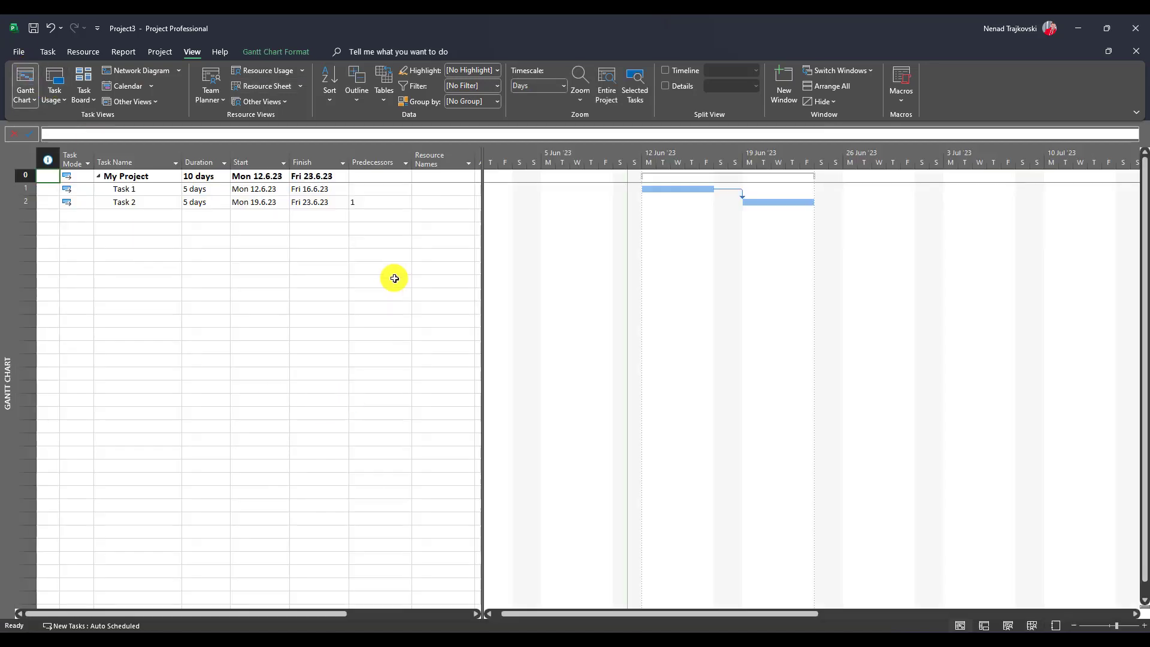
click(466, 190)
click(469, 190)
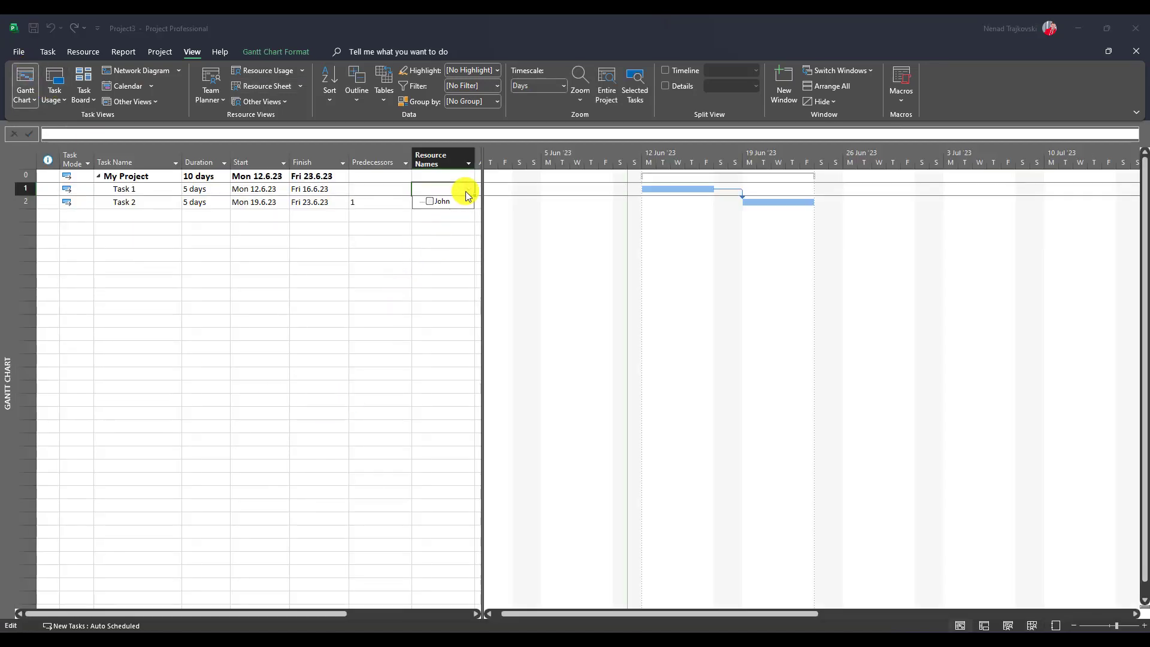
click(452, 205)
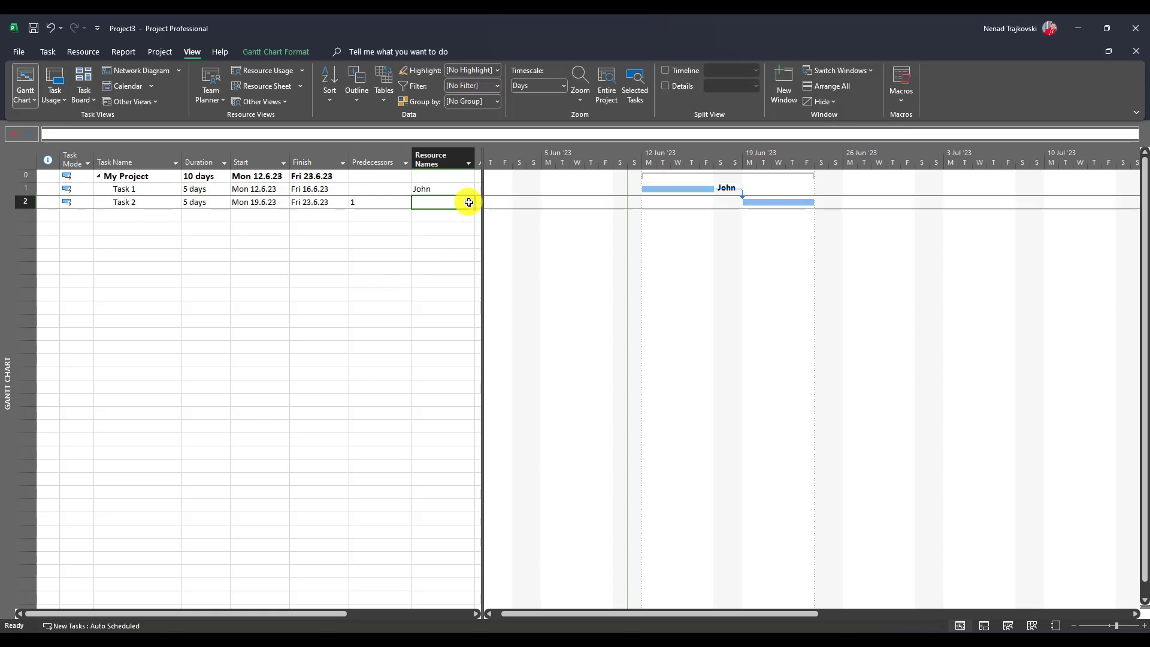
click(468, 203)
click(444, 215)
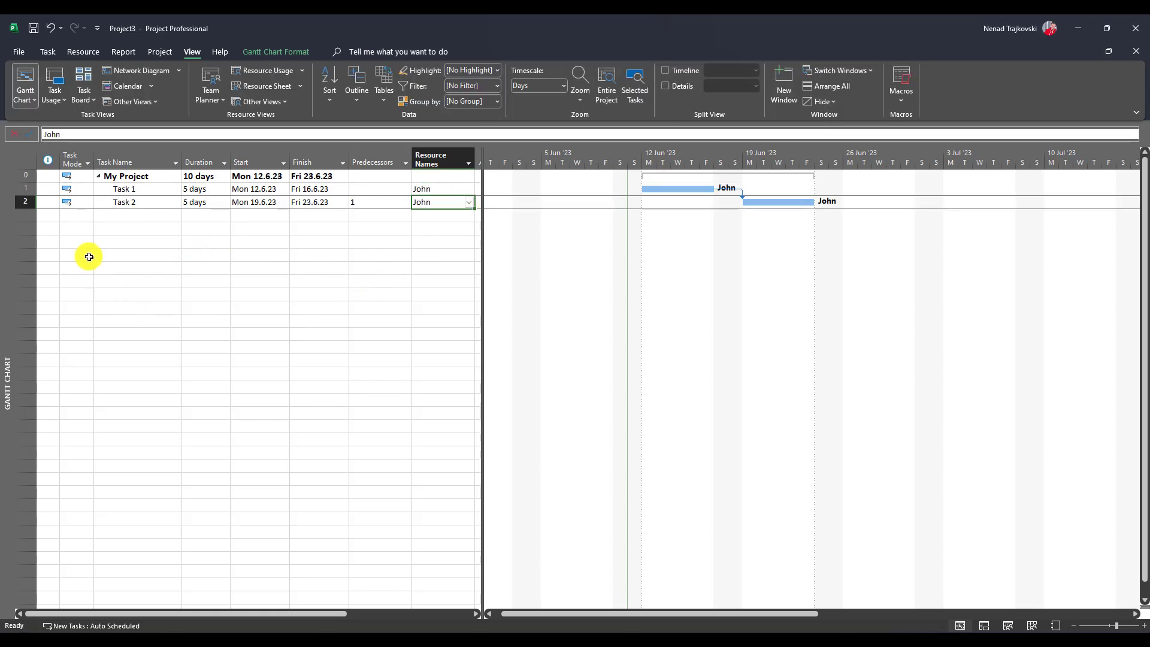
- Switch to Task Usage and scroll the timescale to the 12 and 19 June weeks
click(54, 79)
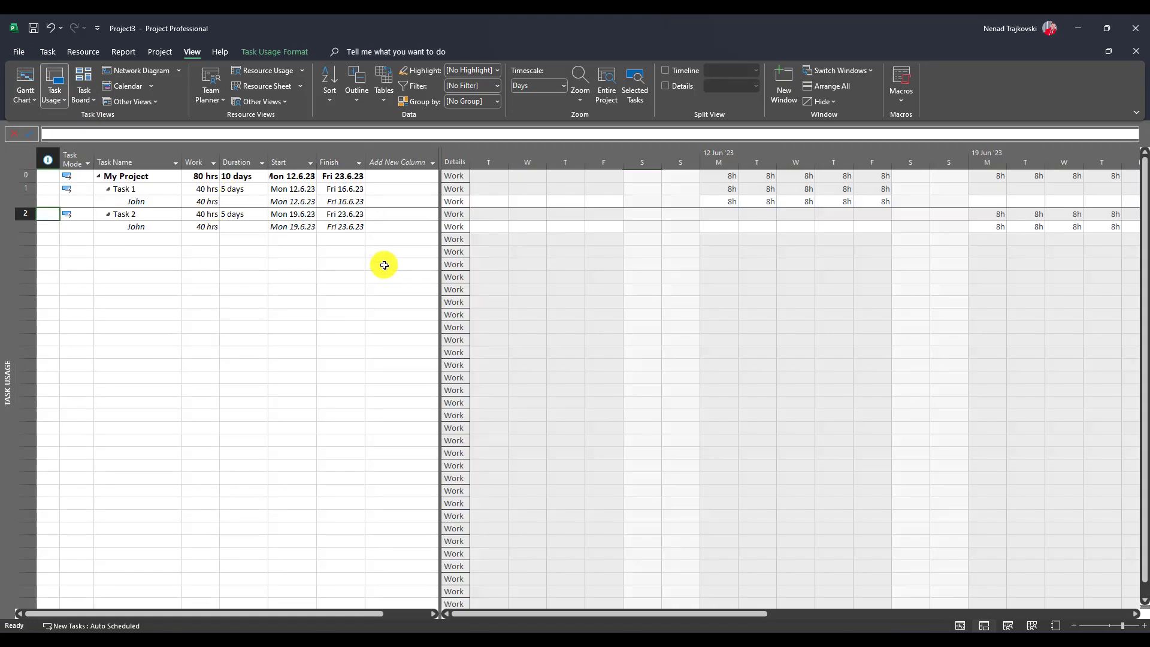
drag(523, 614, 614, 614)
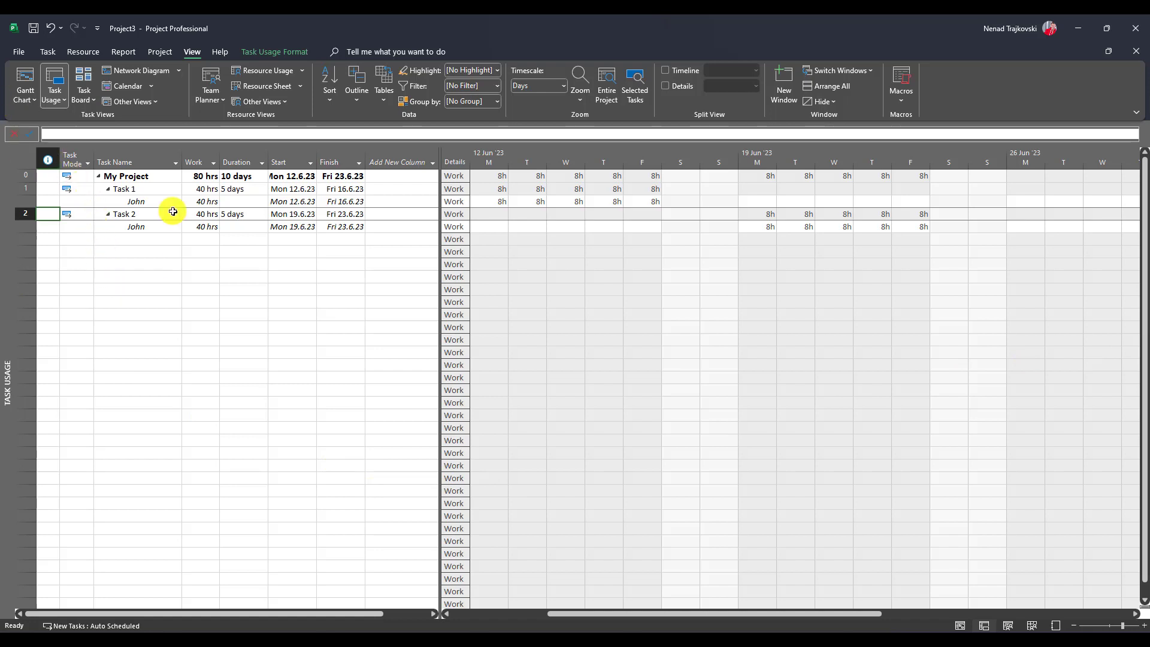
- Add a calendar exception named '4 hours work week in June' in Change Working Time
click(157, 53)
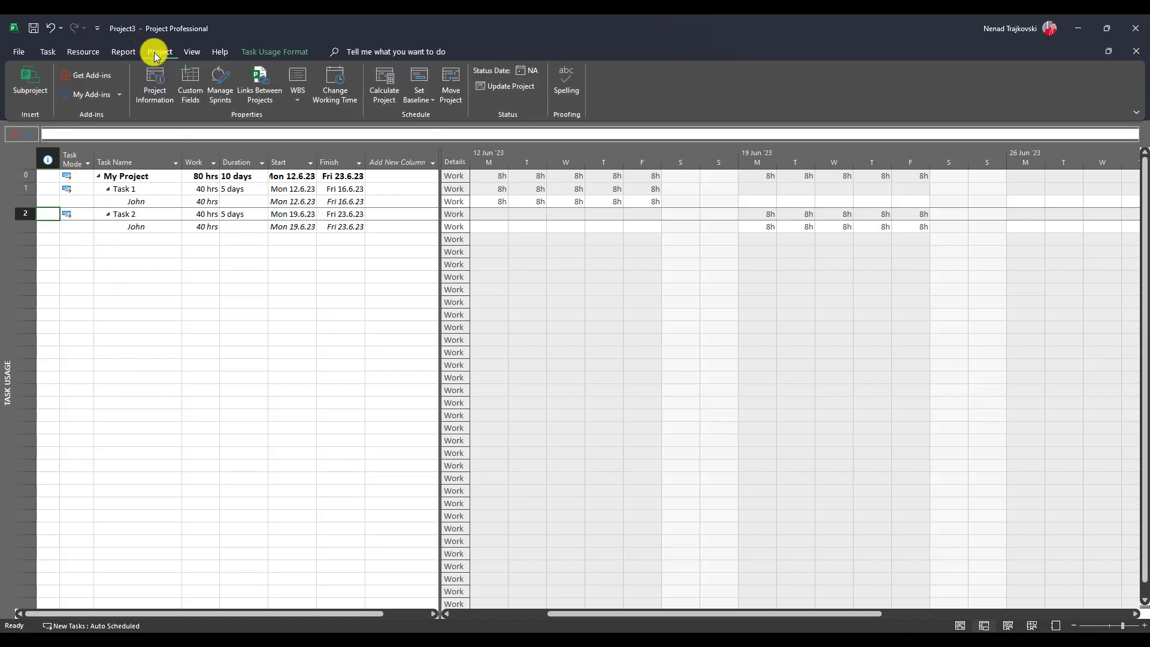
click(336, 85)
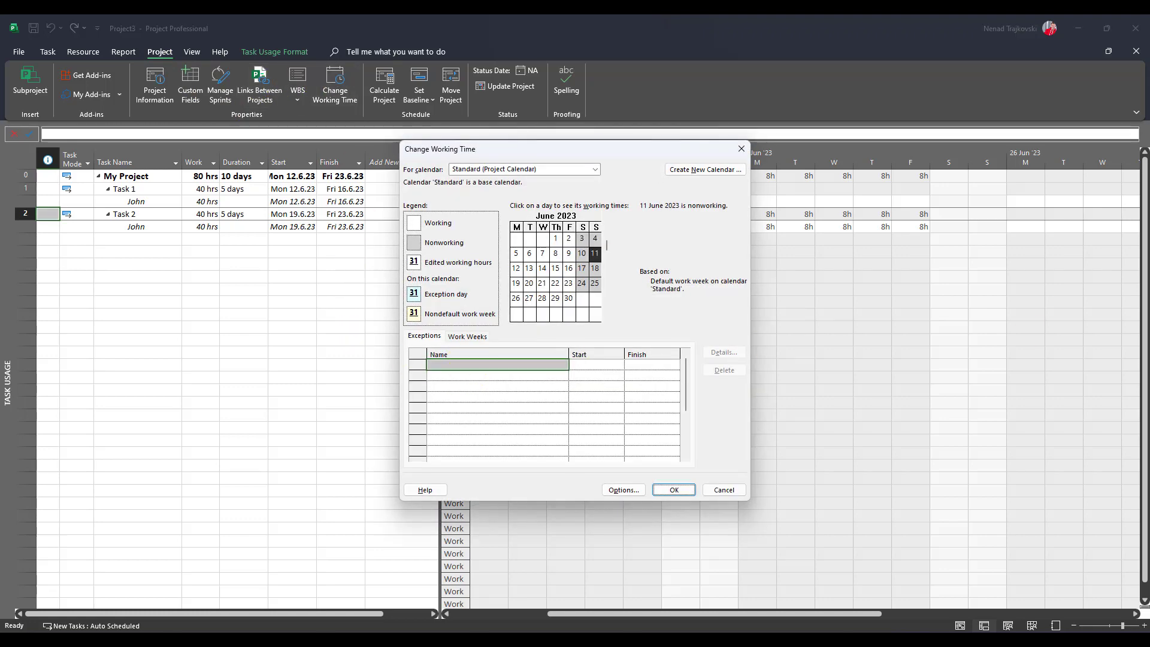
click(548, 363)
text(4 hour)
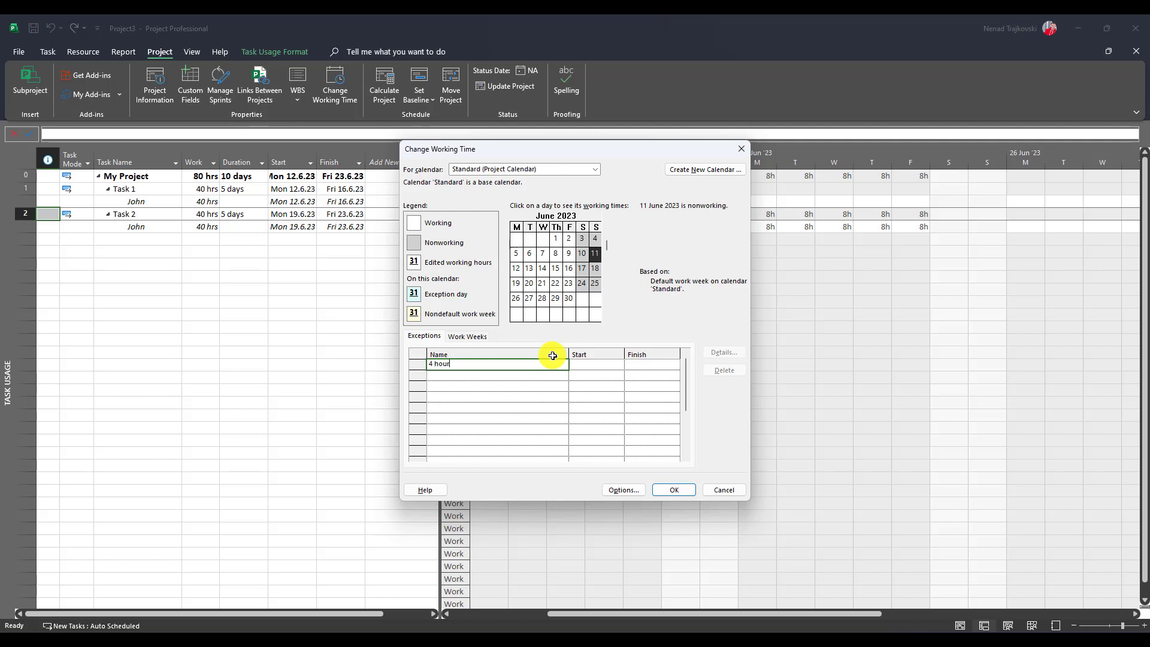
text(s work week in June)
key(Return)
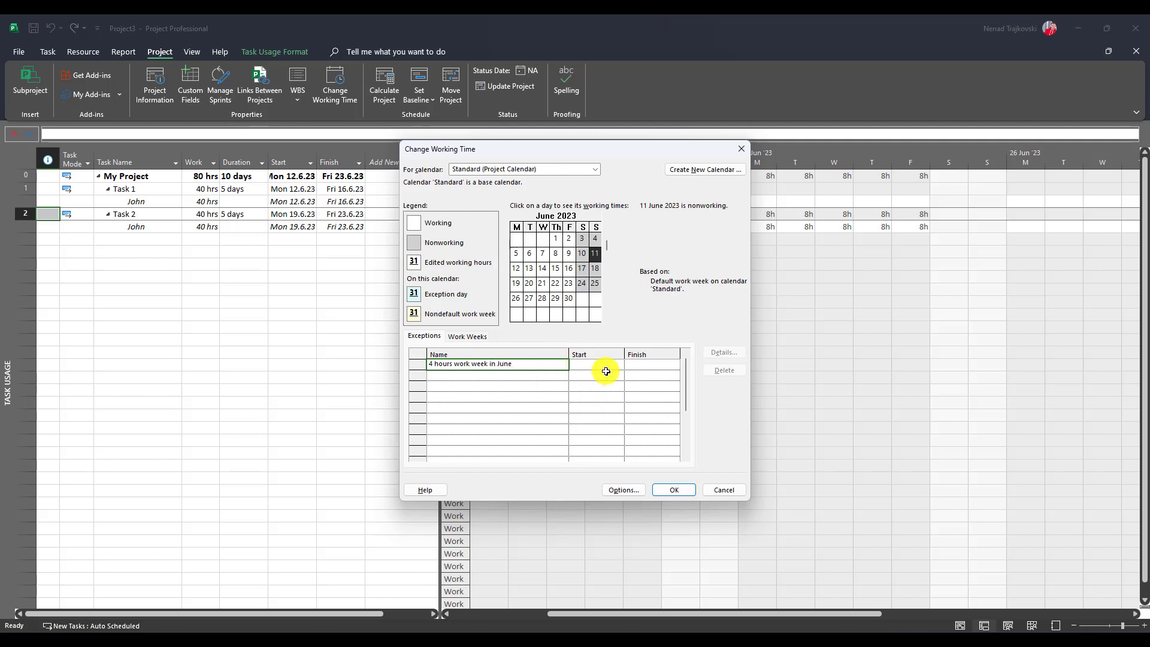
- Set the exception to run 19.6.2023–23.6.2023 and apply it
mouse_move(634, 146)
mouse_down()
mouse_move(487, 191)
mouse_move(653, 169)
mouse_move(617, 147)
mouse_up()
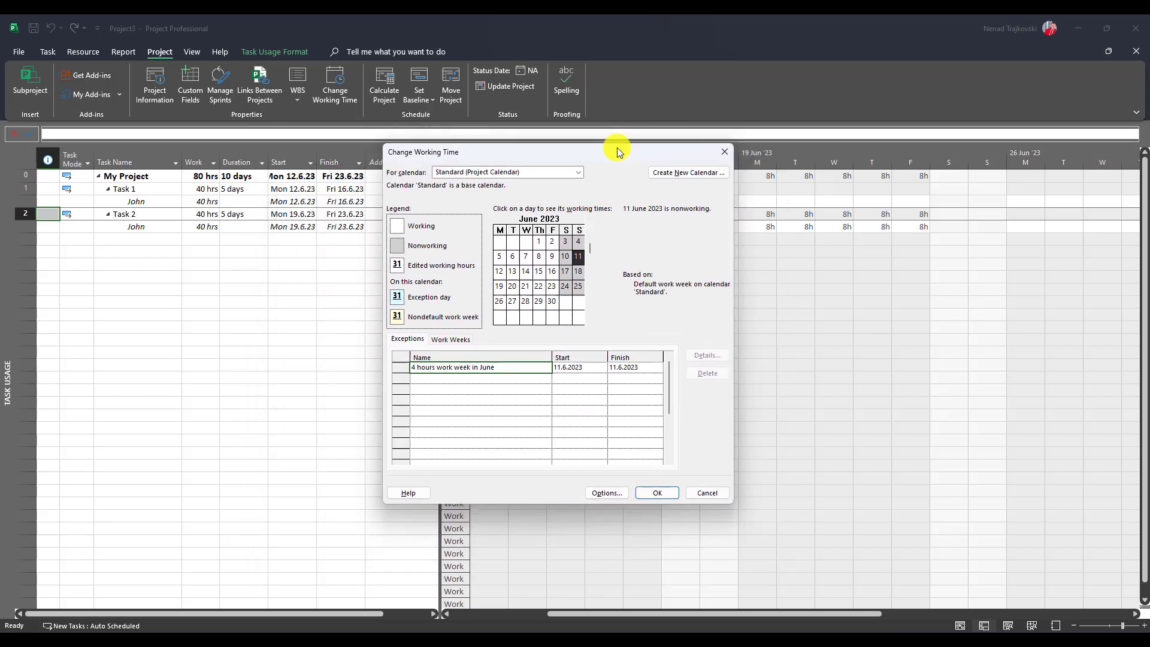
click(597, 368)
click(604, 368)
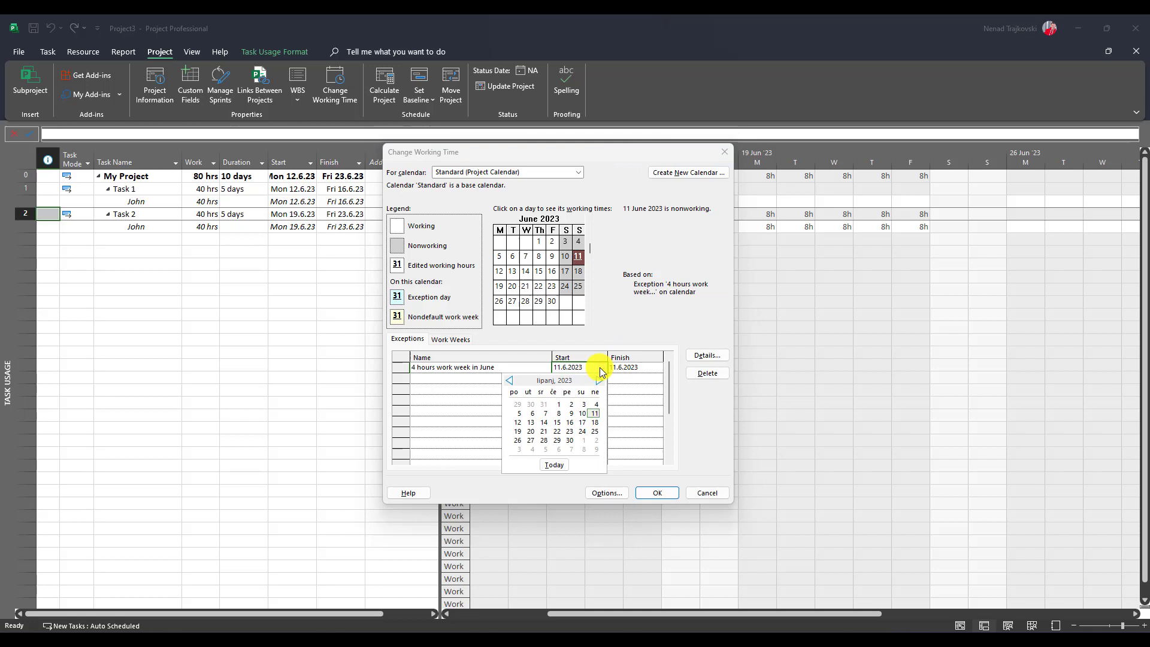
key(Escape)
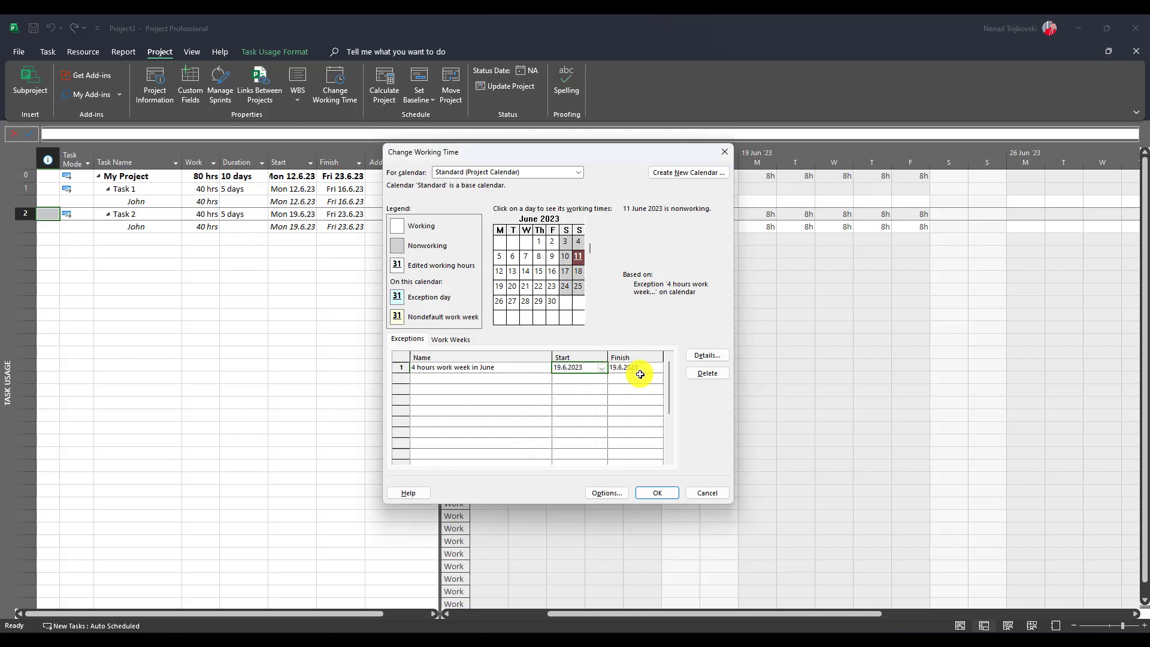
click(642, 369)
click(659, 368)
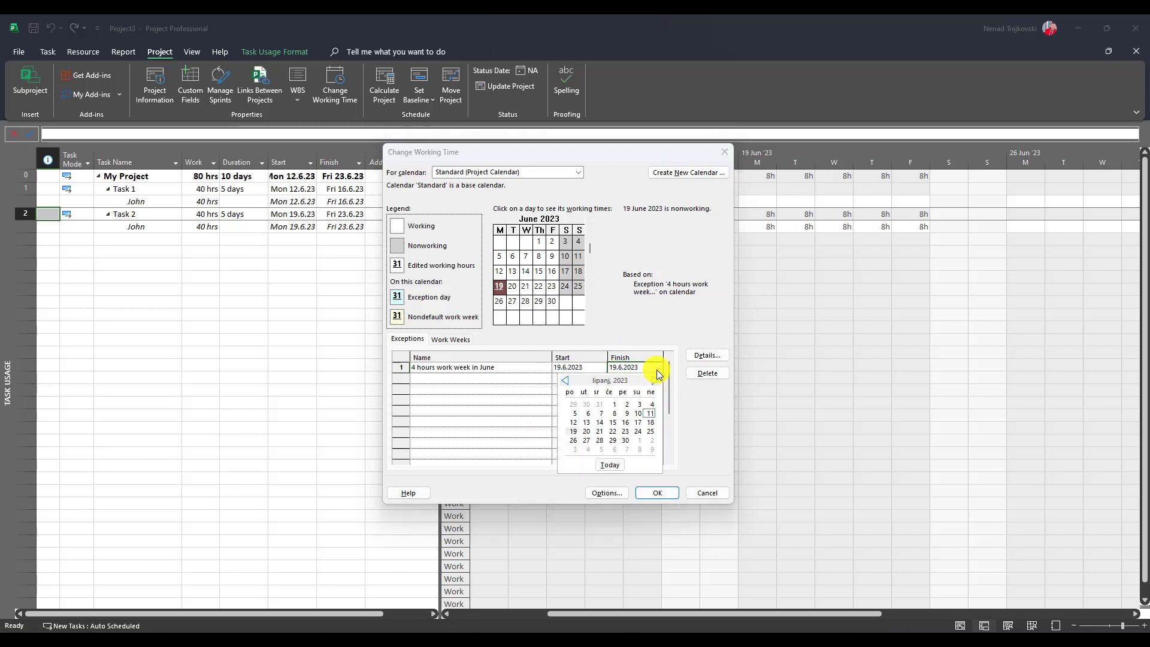
click(628, 431)
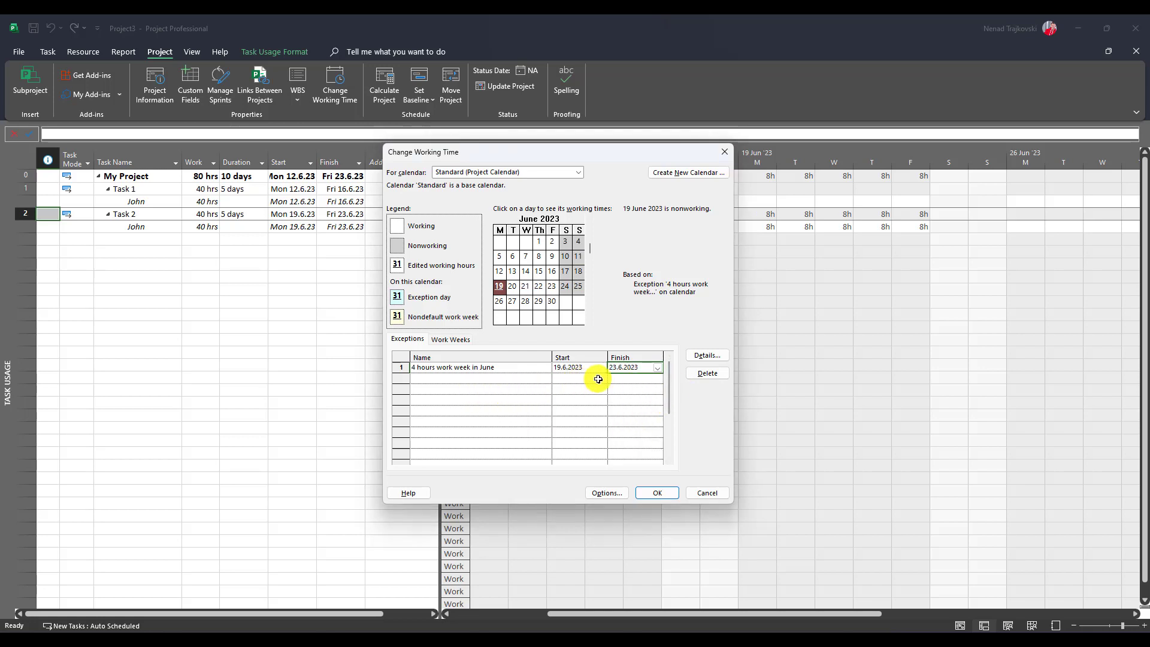
click(657, 492)
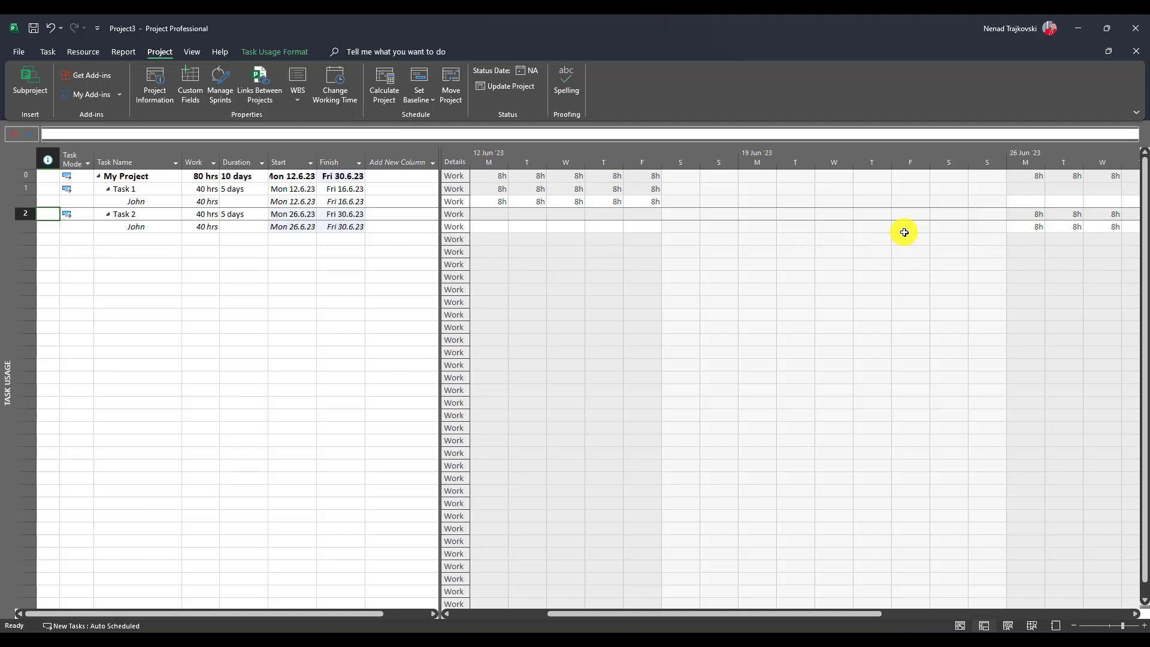
- Give the June exception days working times 8:00–12:00 only, removing the 13:00–17:00 period
click(331, 76)
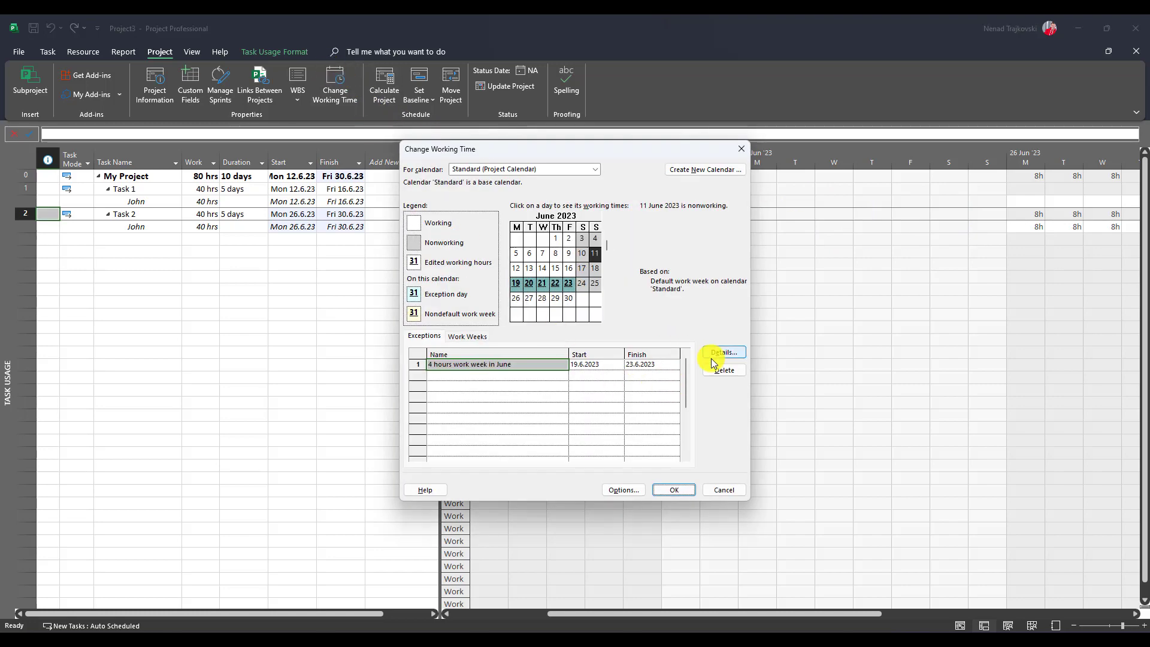
click(714, 356)
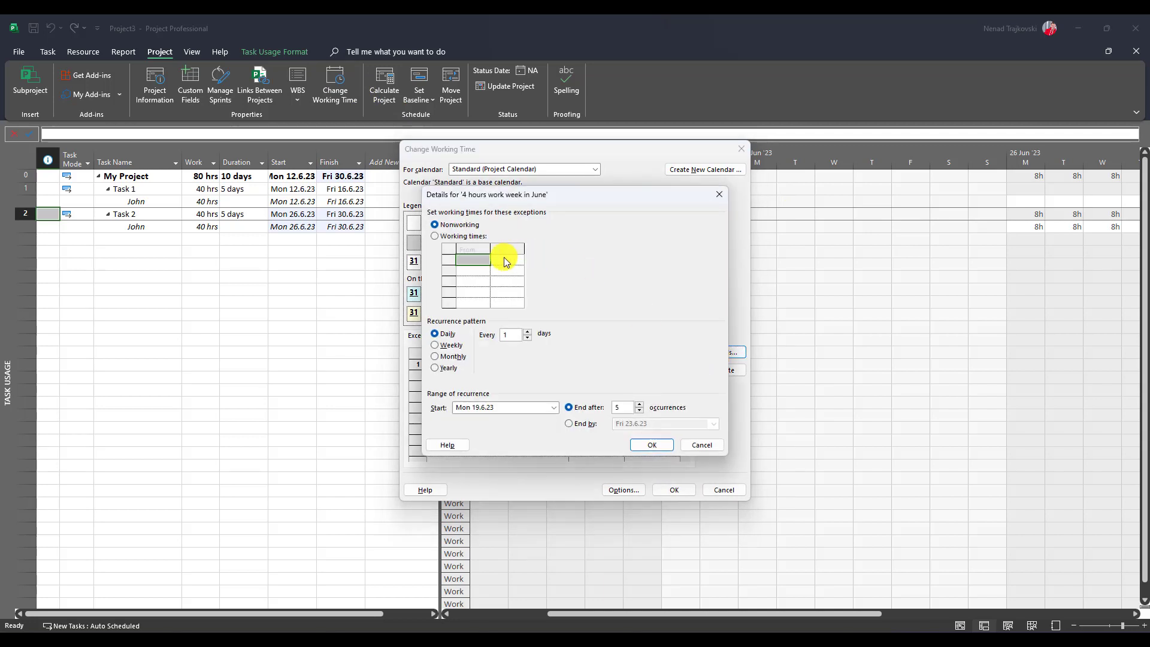
click(458, 238)
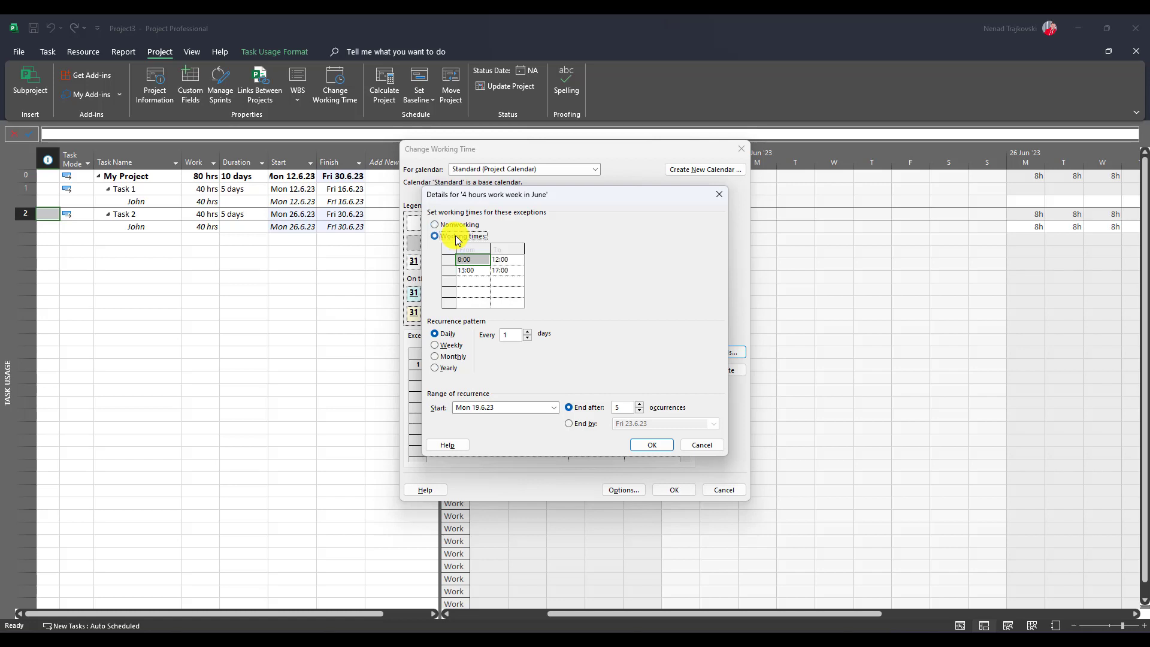
click(448, 271)
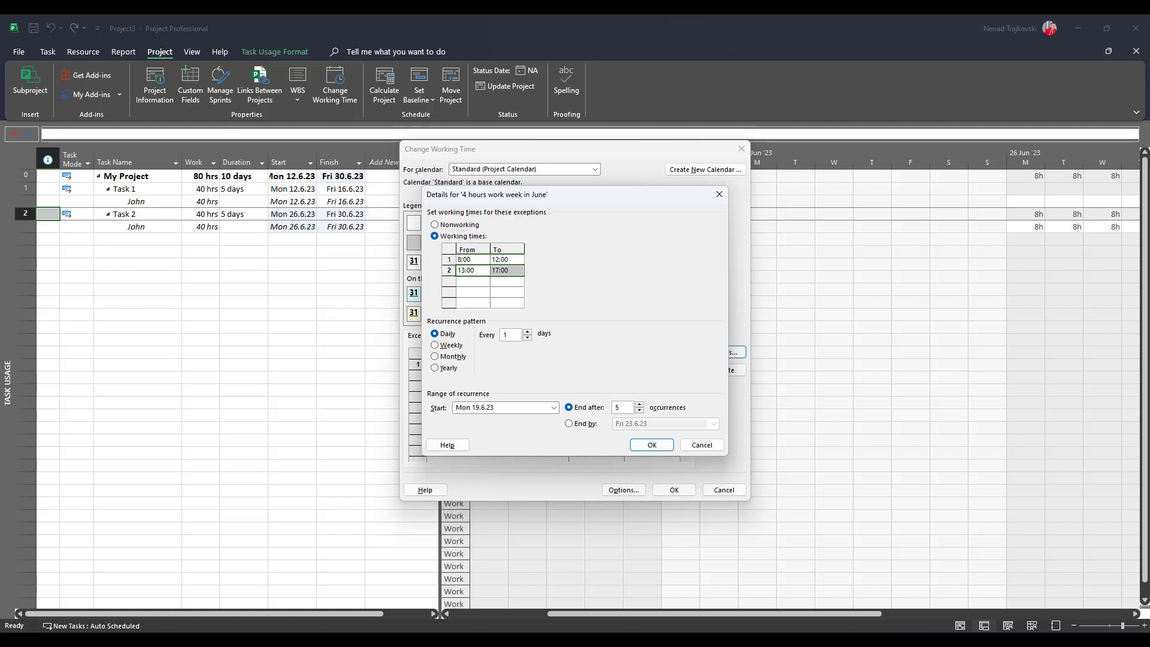
key(Delete)
click(648, 444)
click(674, 490)
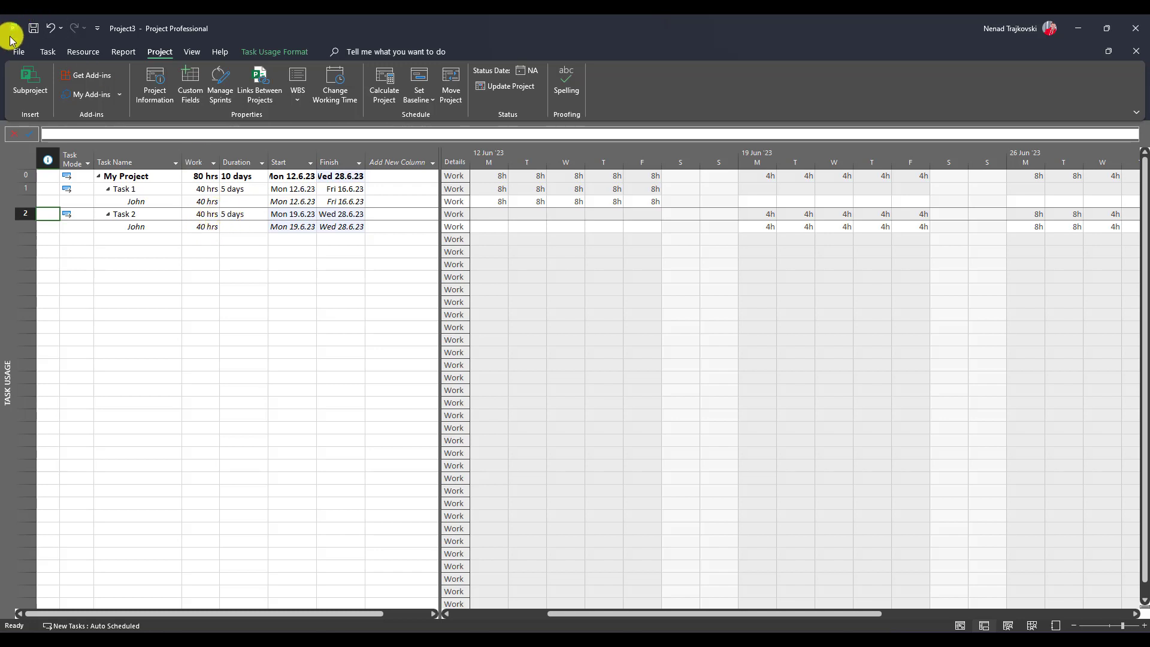
click(20, 53)
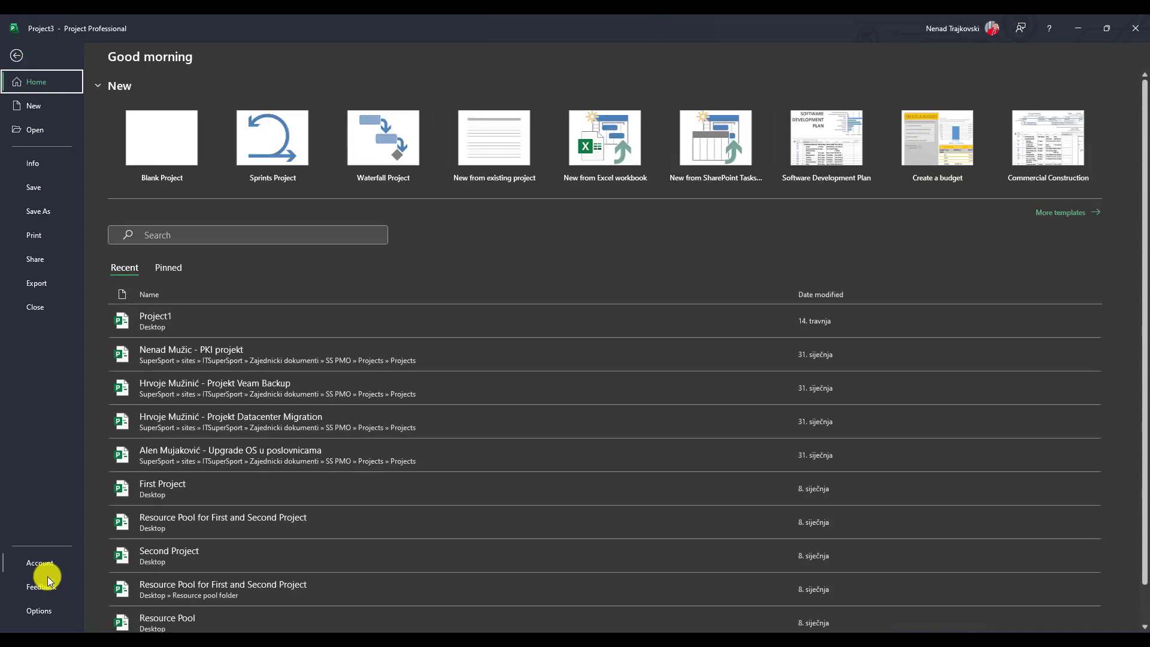
click(42, 611)
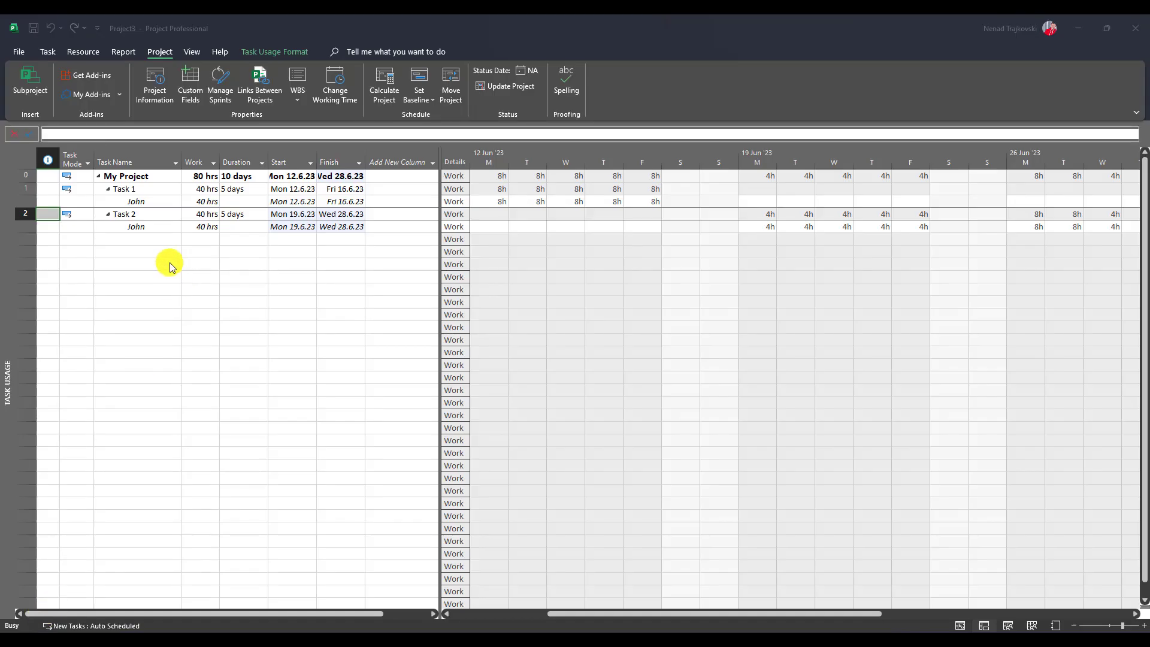
click(368, 183)
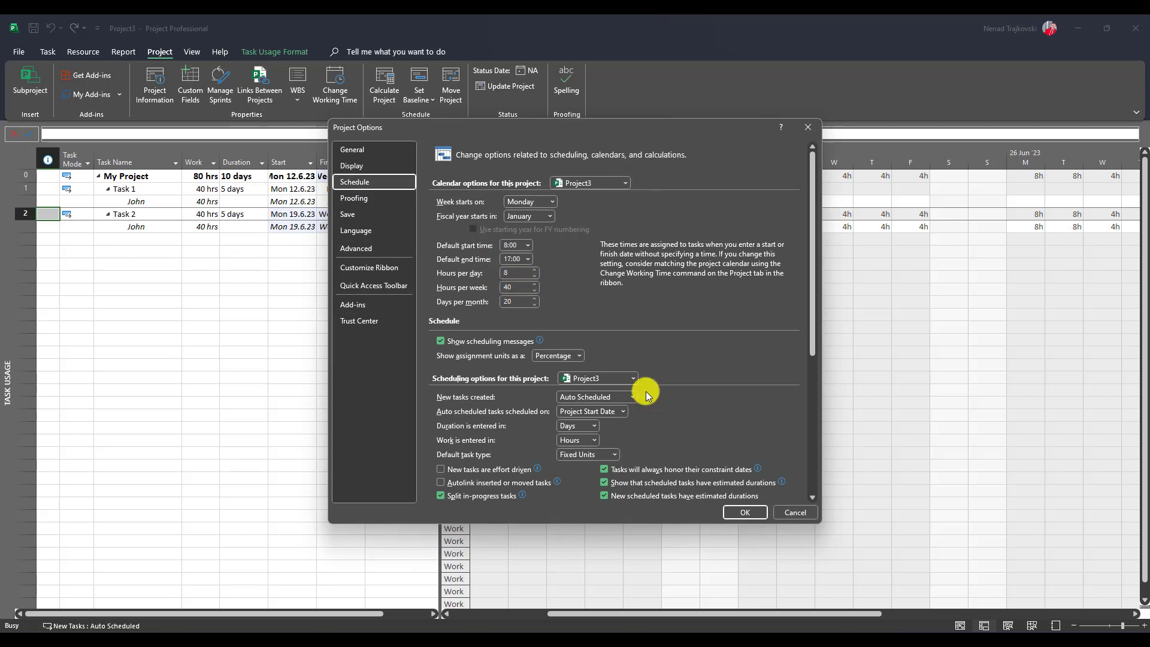
click(800, 512)
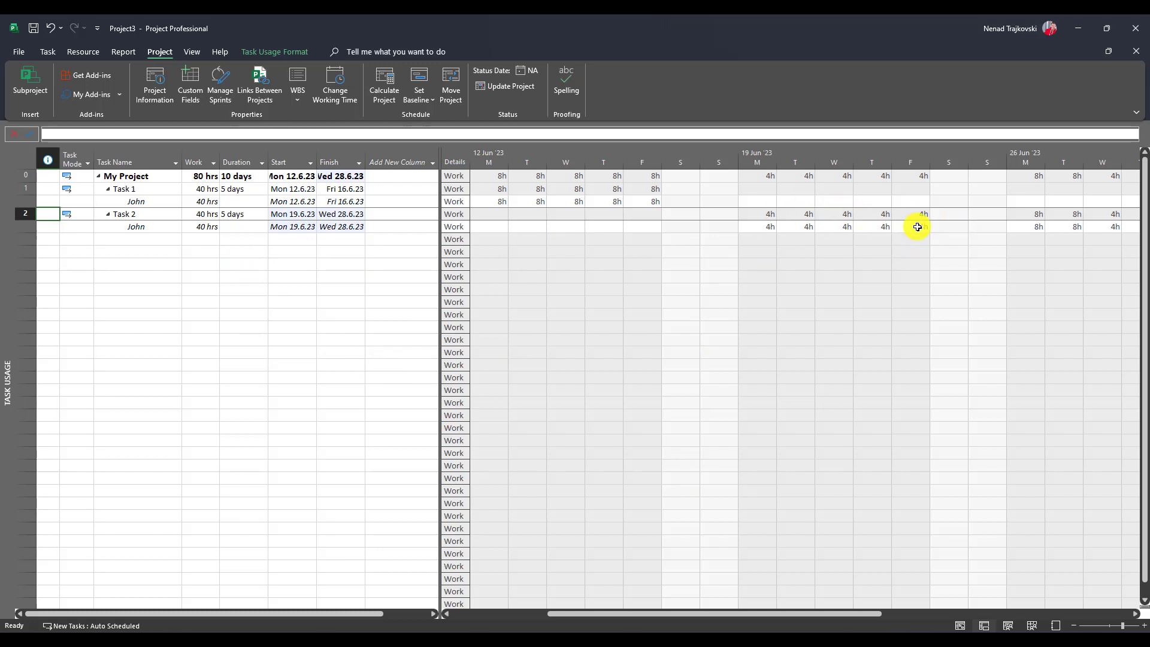
click(767, 225)
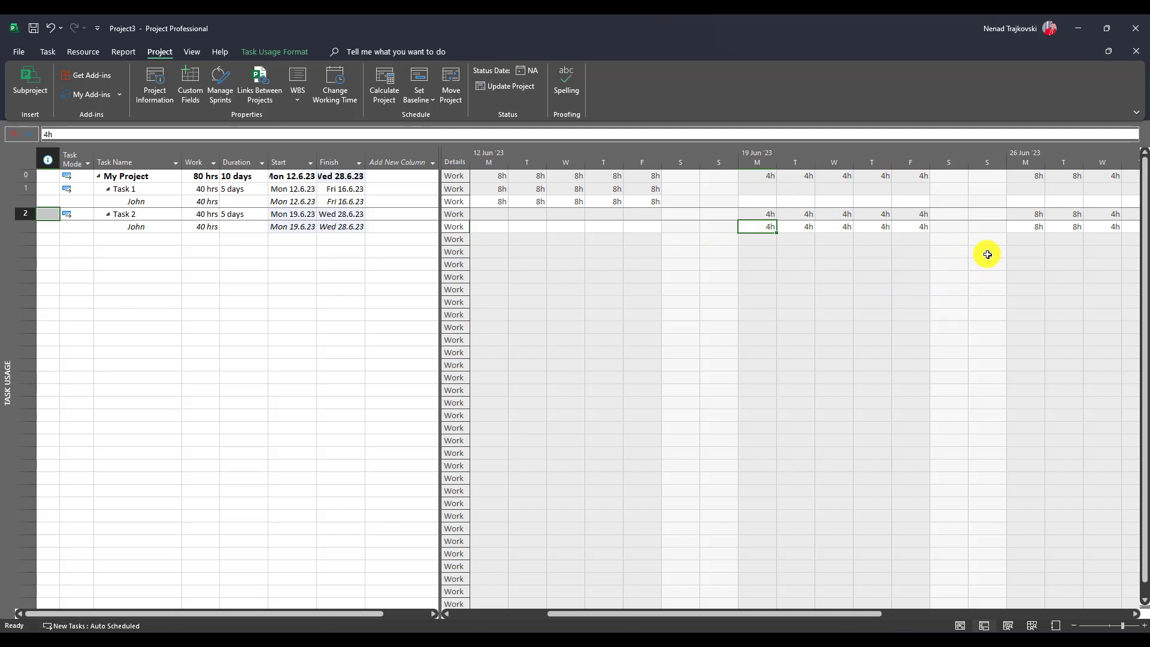
click(1027, 225)
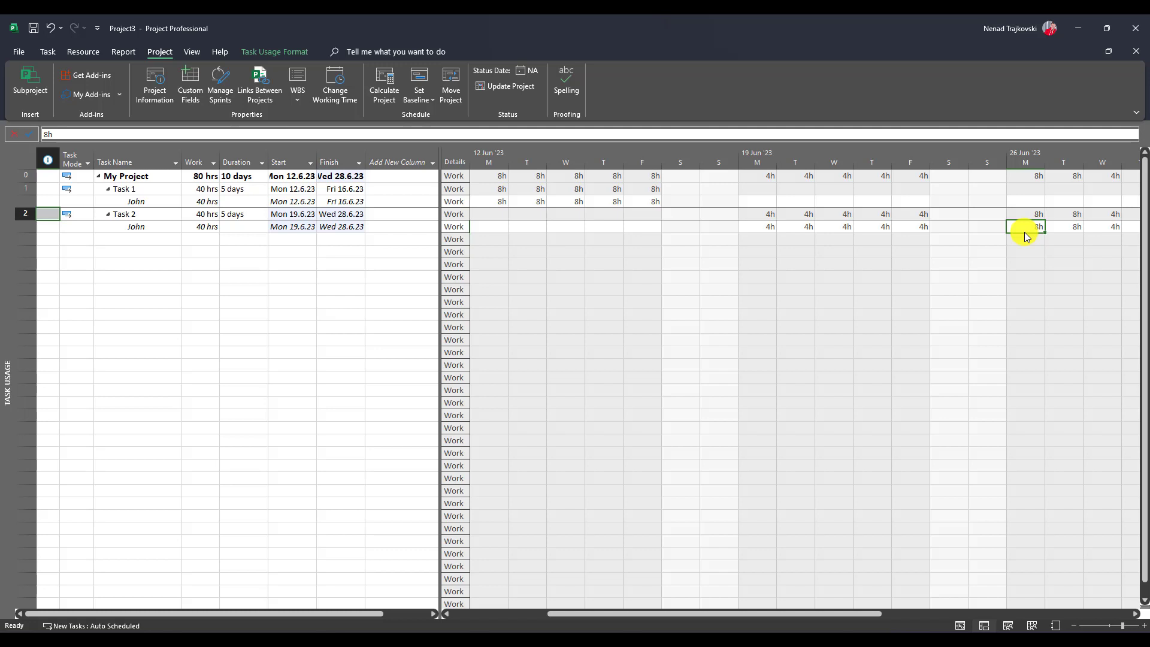
click(1070, 227)
click(1099, 228)
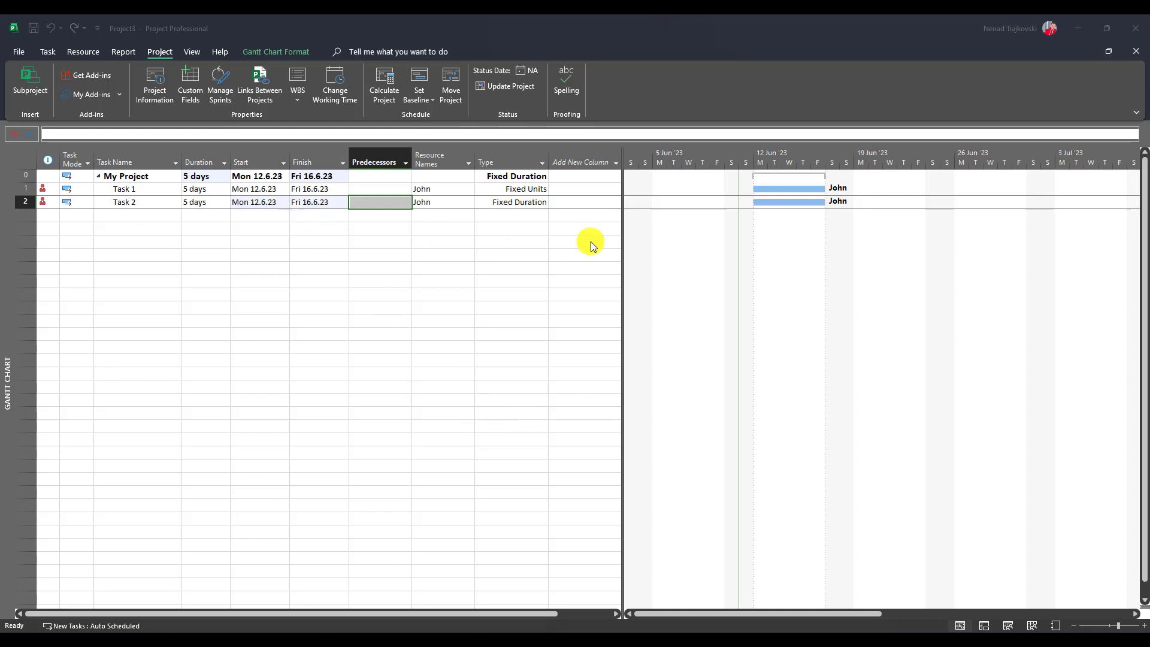
- Check Task 2's Type cell and start editing its Predecessors cell
click(511, 204)
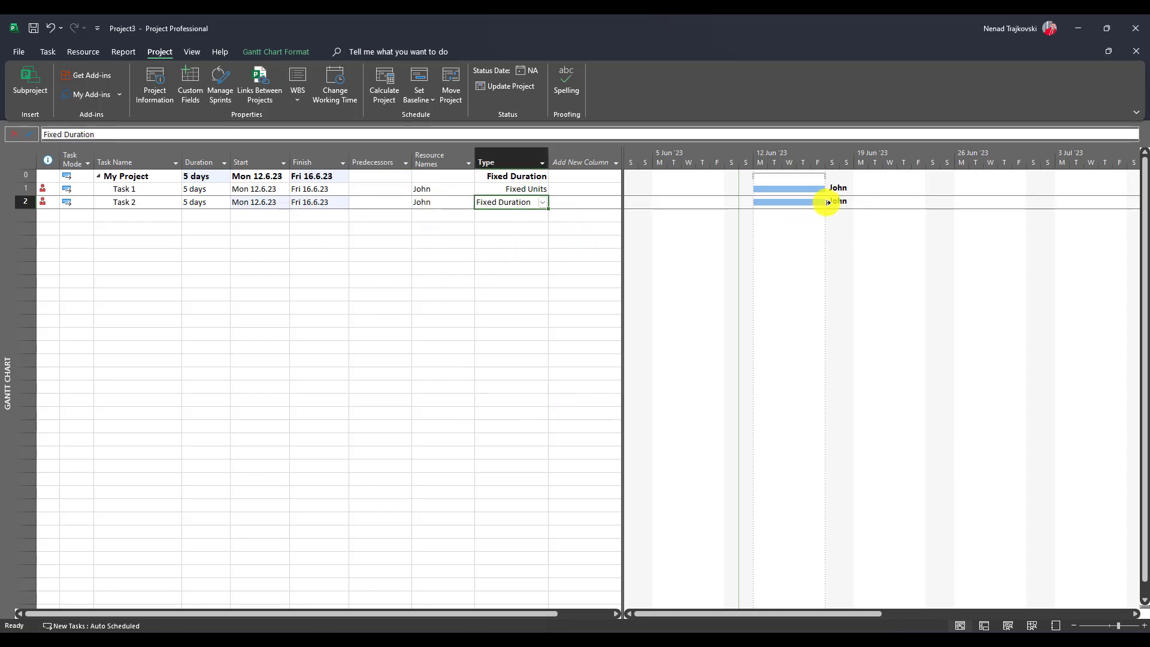
click(391, 202)
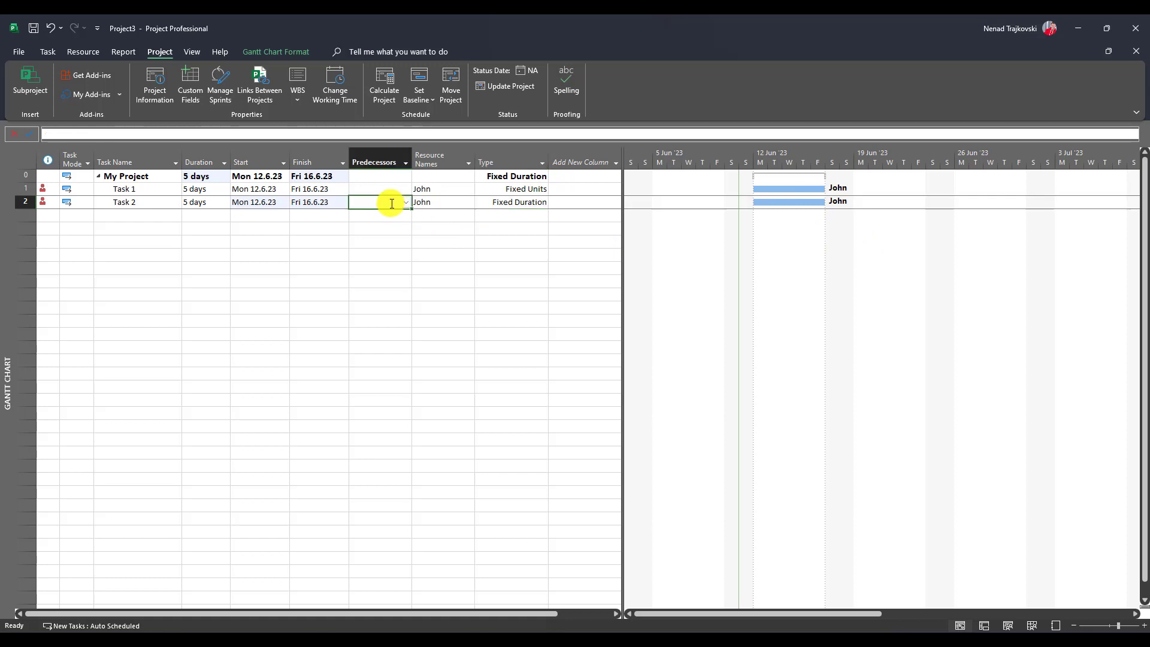
- Make Task 1 the predecessor of Task 2 and switch to the Task Usage view
text(1)
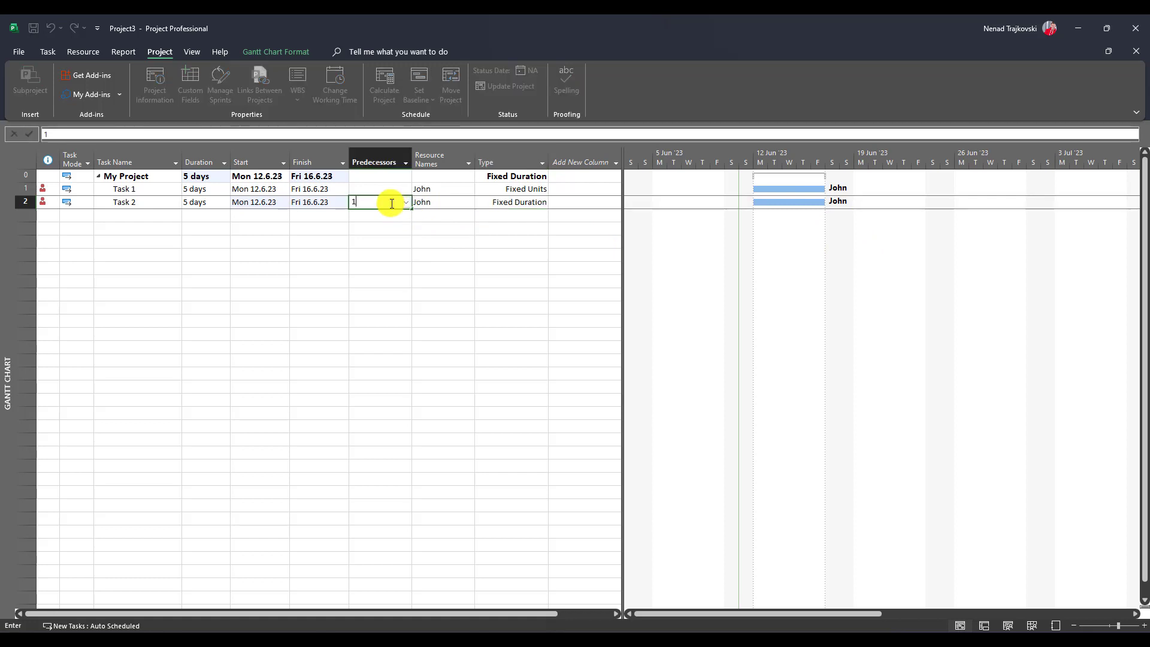
key(Return)
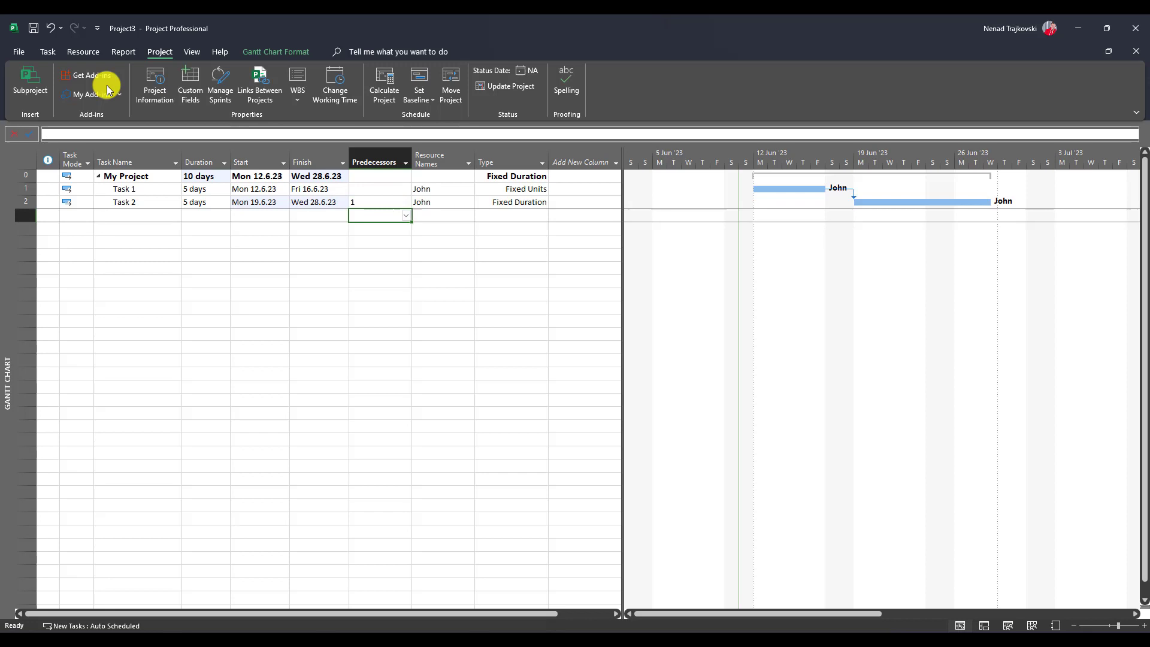
click(200, 52)
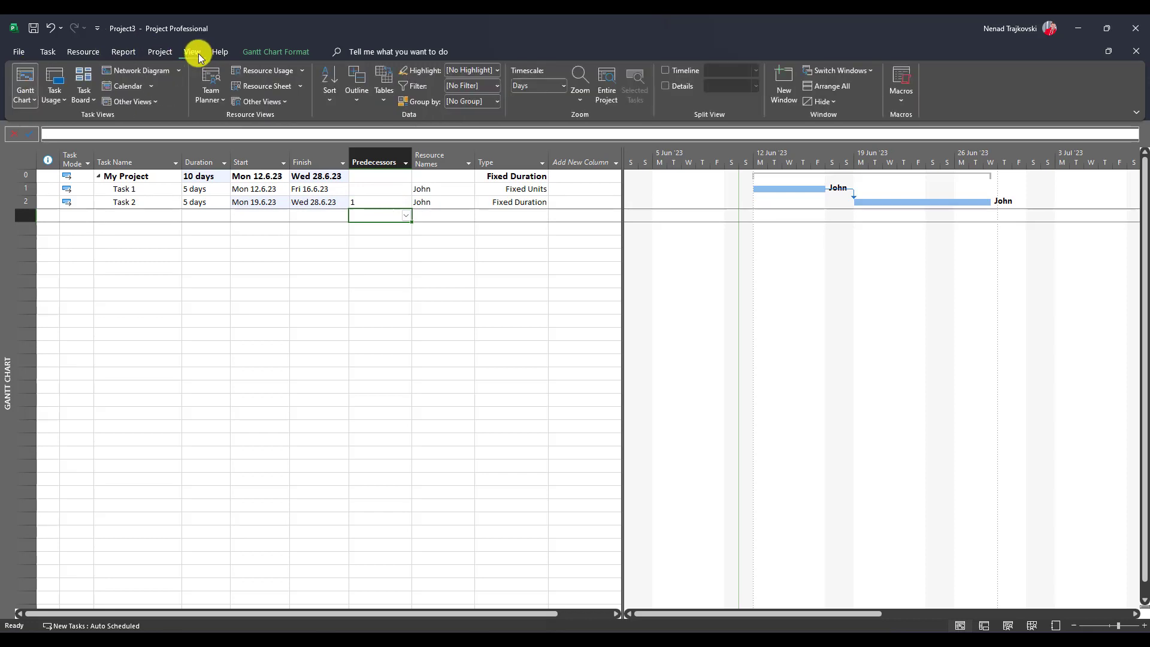
click(65, 78)
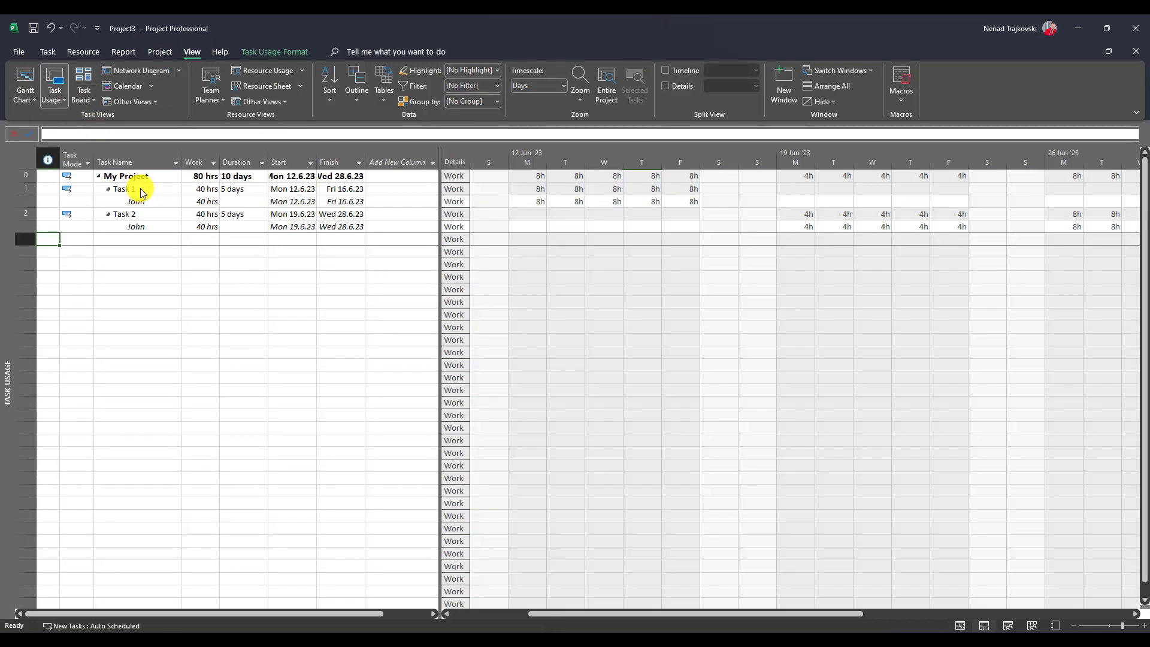
- Review the resource's daily work on Task 2 from 19 to 29 June
click(792, 226)
click(834, 226)
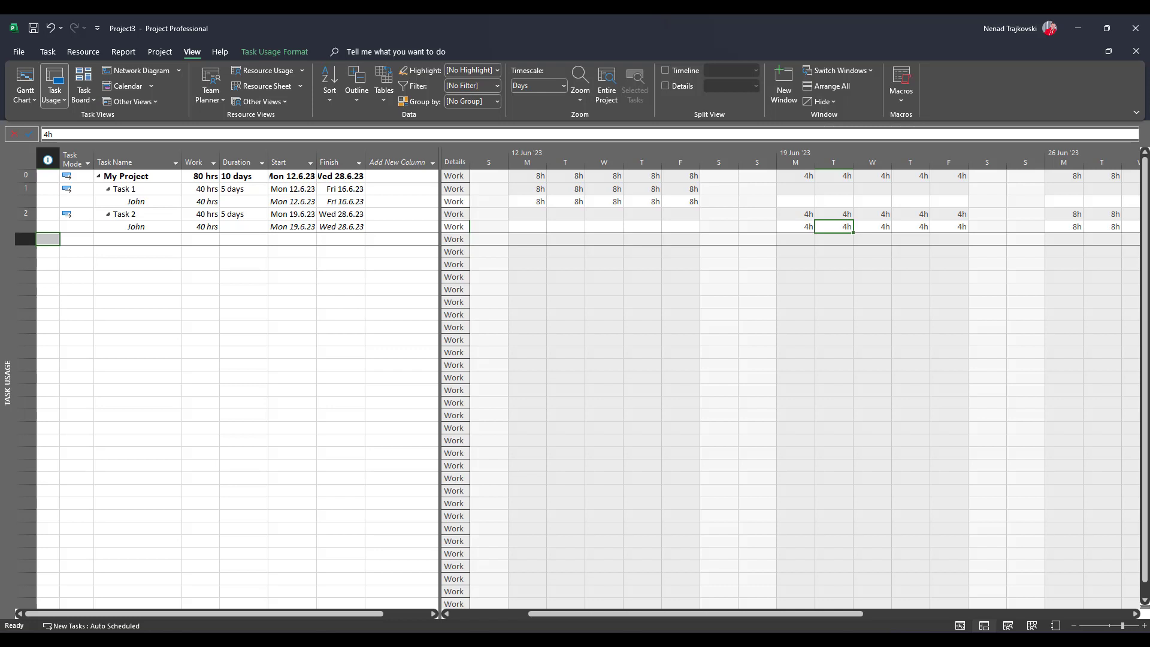
click(873, 227)
click(911, 226)
click(949, 227)
click(872, 227)
click(835, 226)
click(796, 227)
click(834, 226)
key(Right)
key(Right)
key(Right)
key(Right)
key(Right)
key(Right)
key(Right)
key(Right)
key(Right)
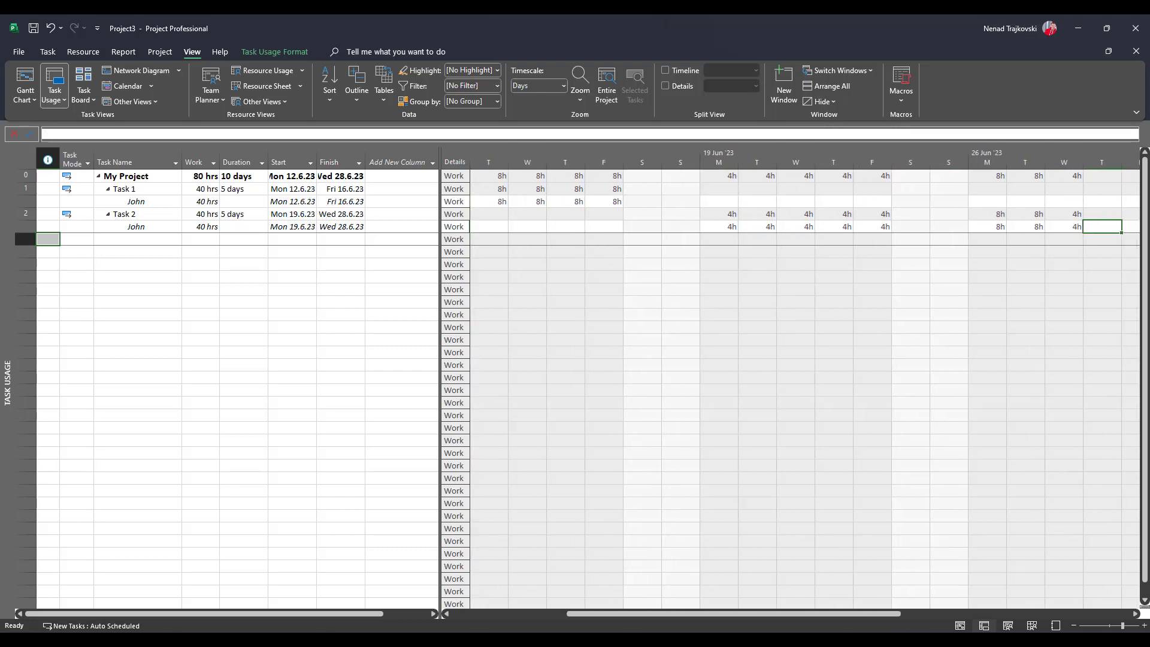
key(Left)
key(Left)
key(Left)
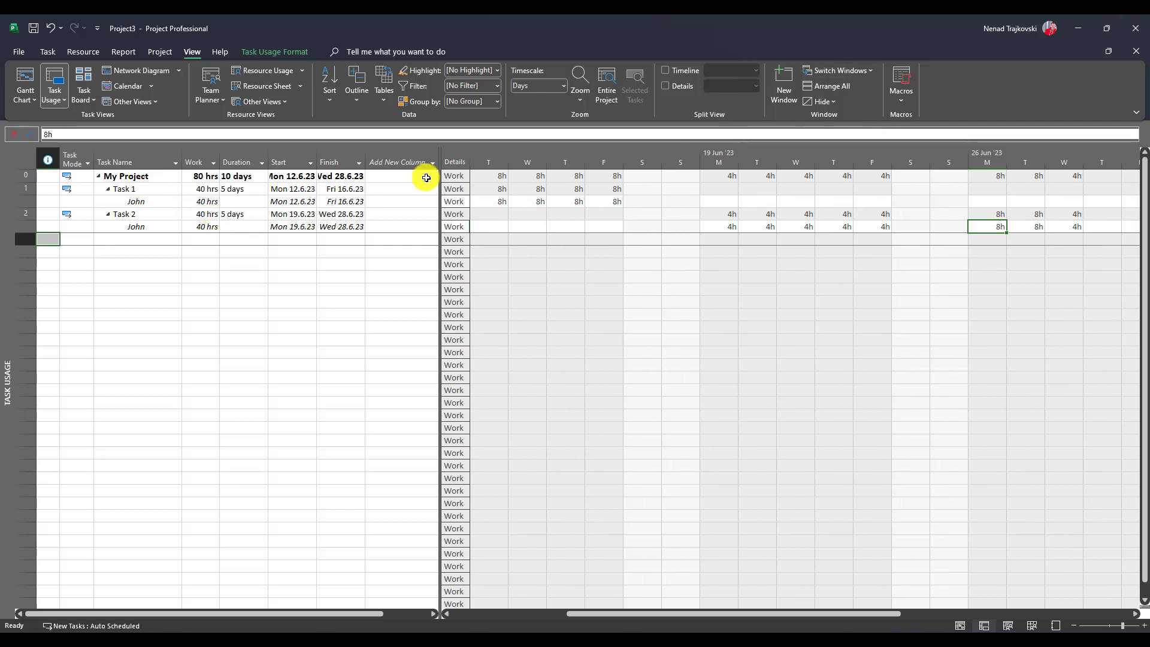
- Add a Type column to the task table
click(425, 154)
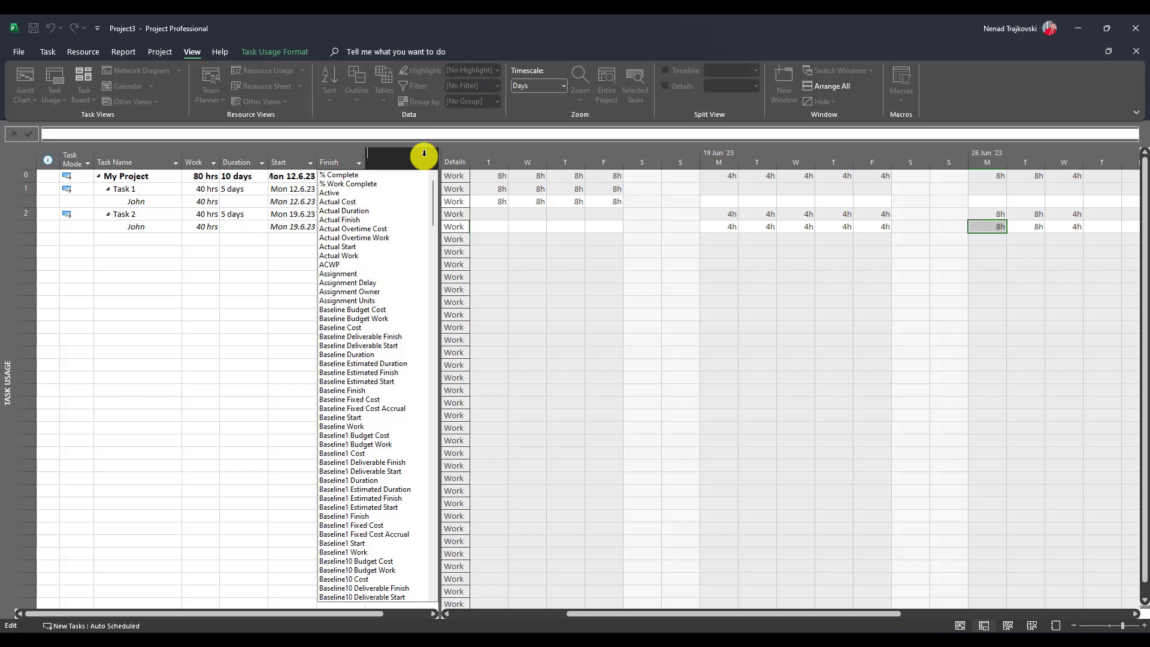
text(task Calendar)
text(tay)
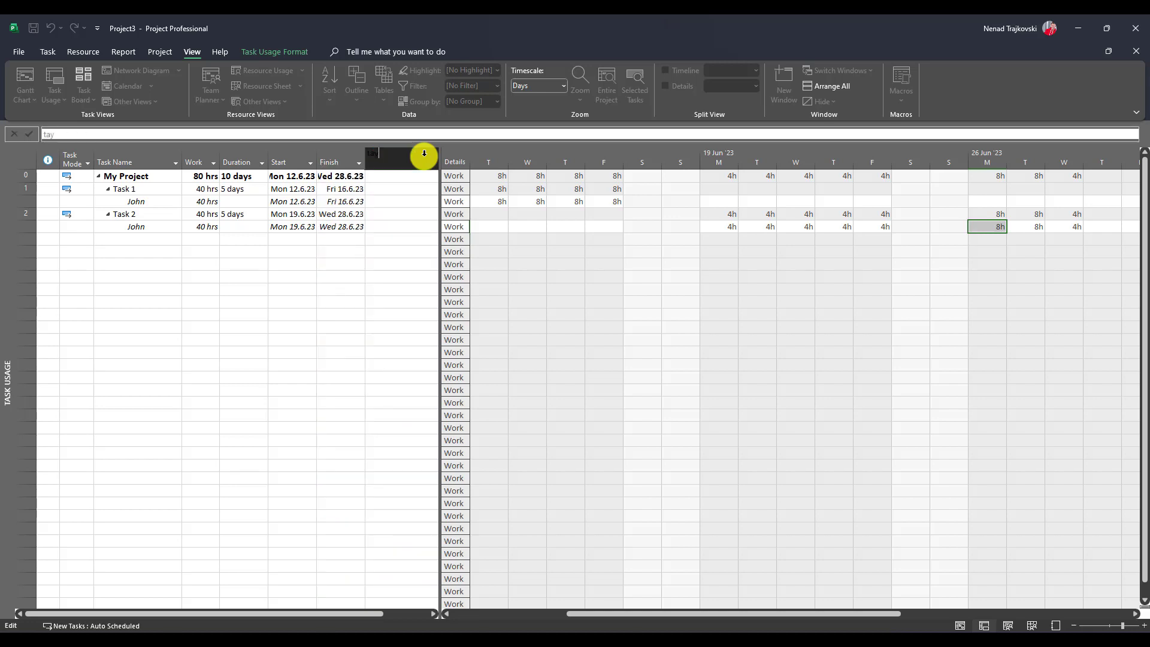
key(Return)
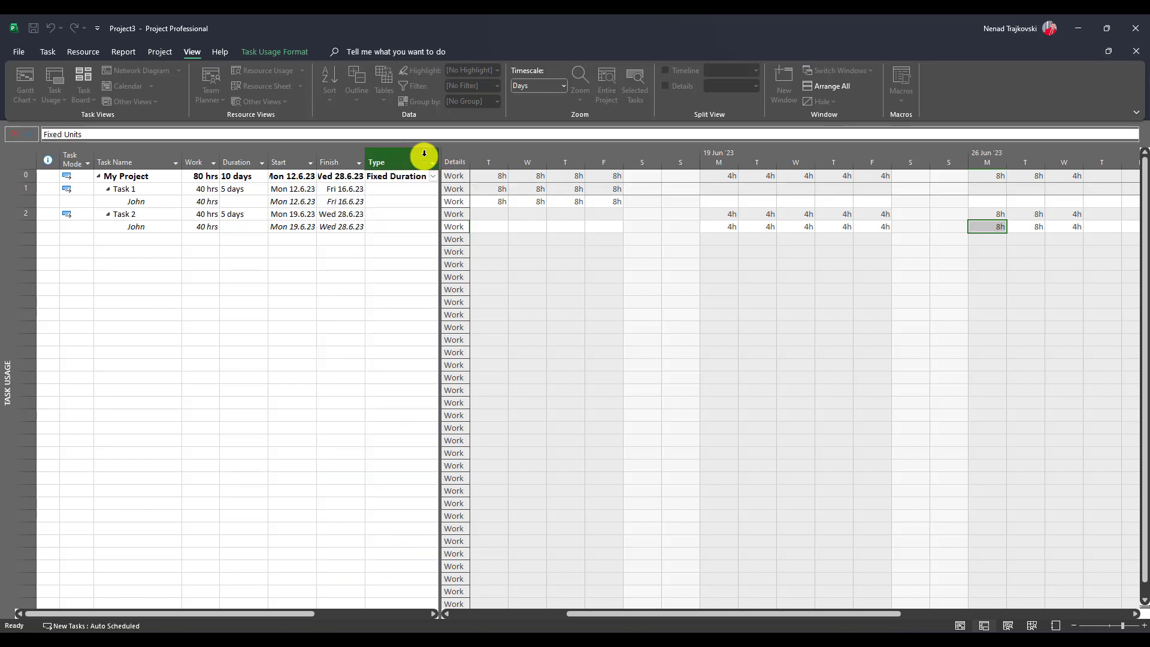
key(Down)
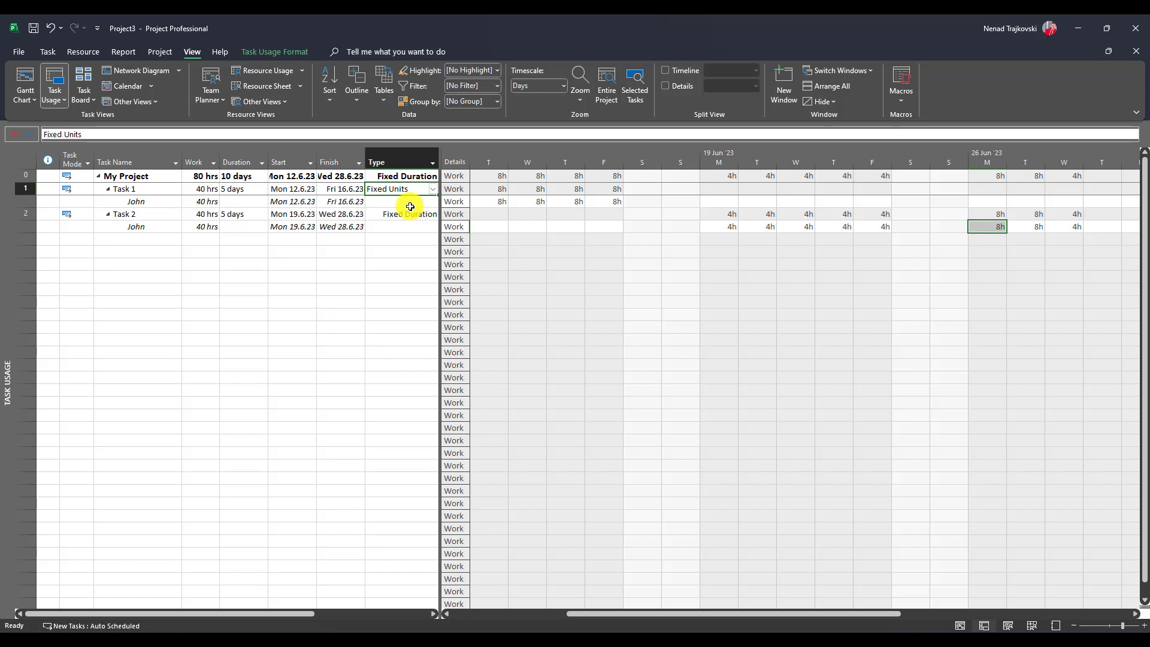
- Enter 60 hrs of work for the resource's assignment under Task 2
click(210, 216)
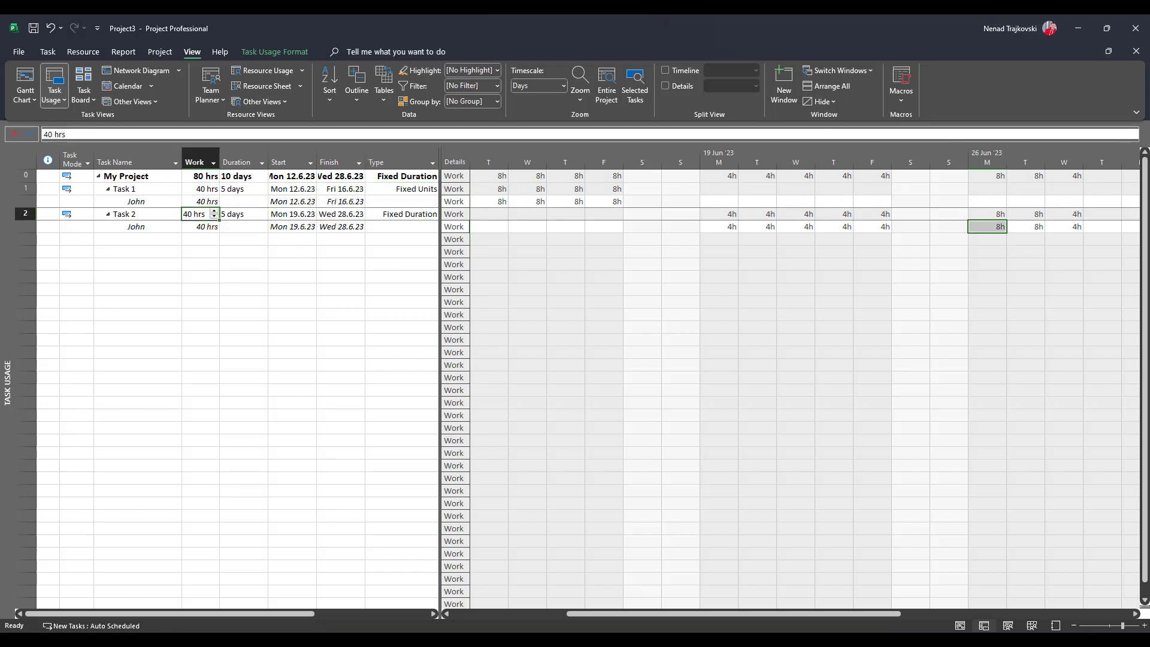
text(6)
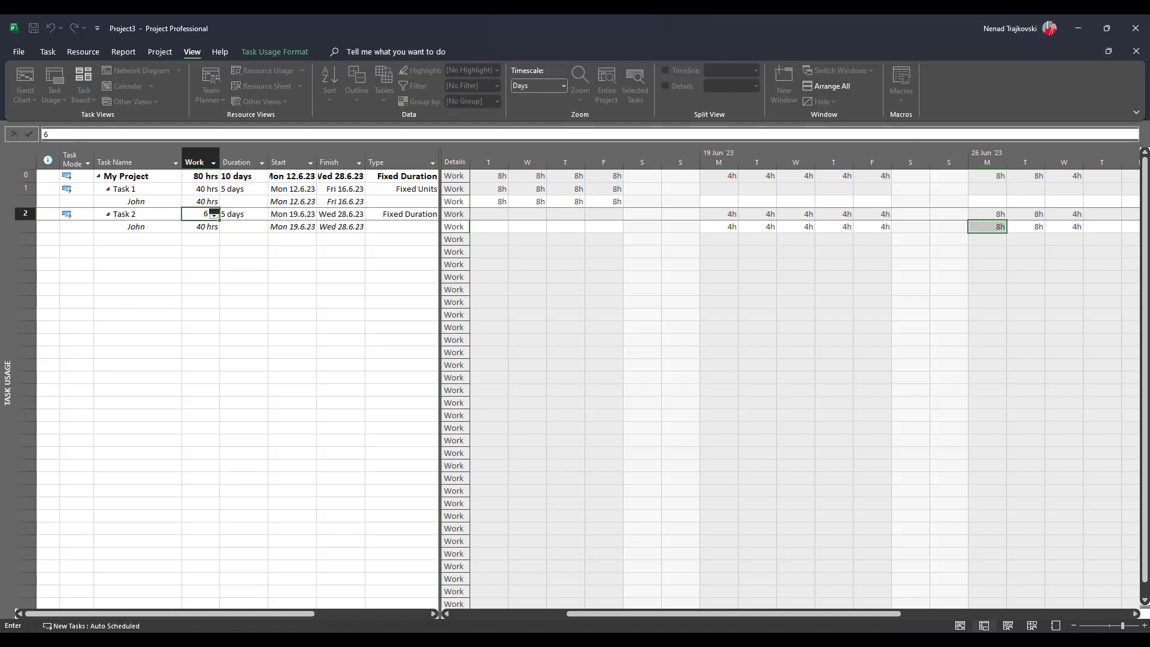
key(Escape)
key(Down)
text(60)
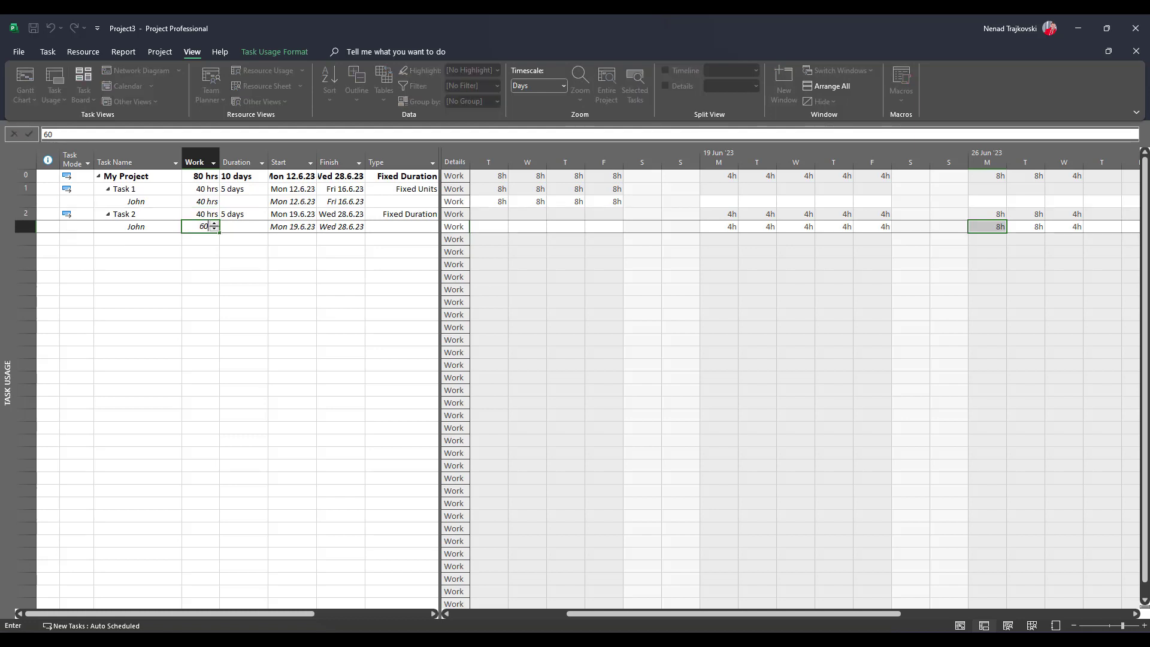
key(Return)
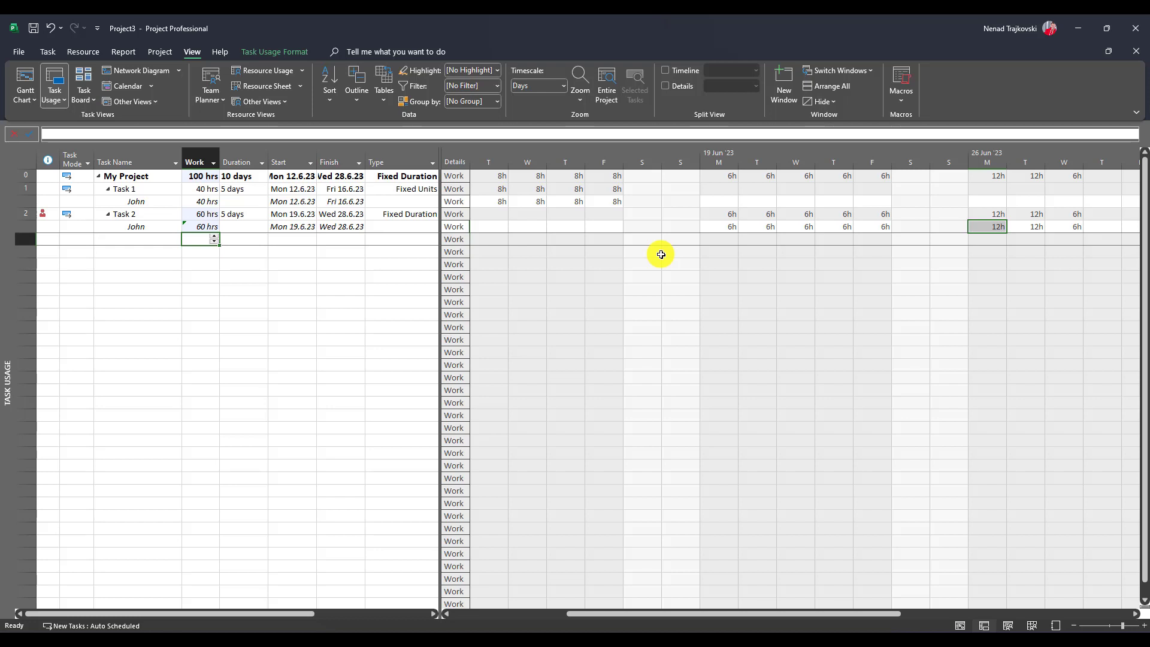
- Undo the 60-hour change and re-enter the resource's work on Task 2
key(ctrl+z)
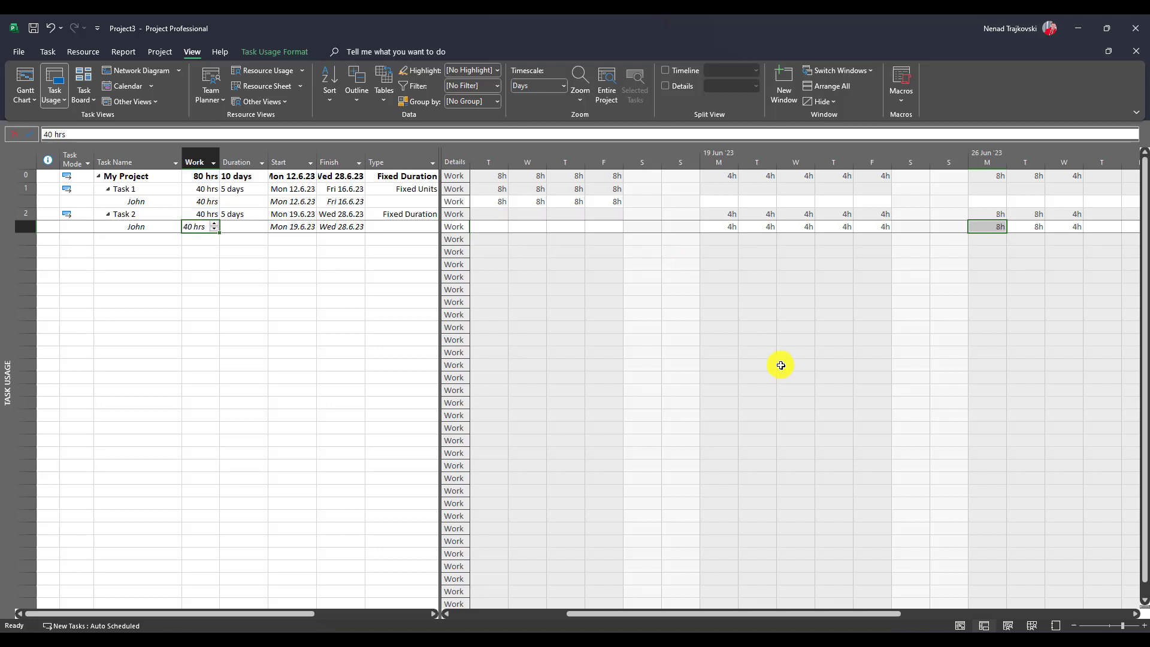
text(60)
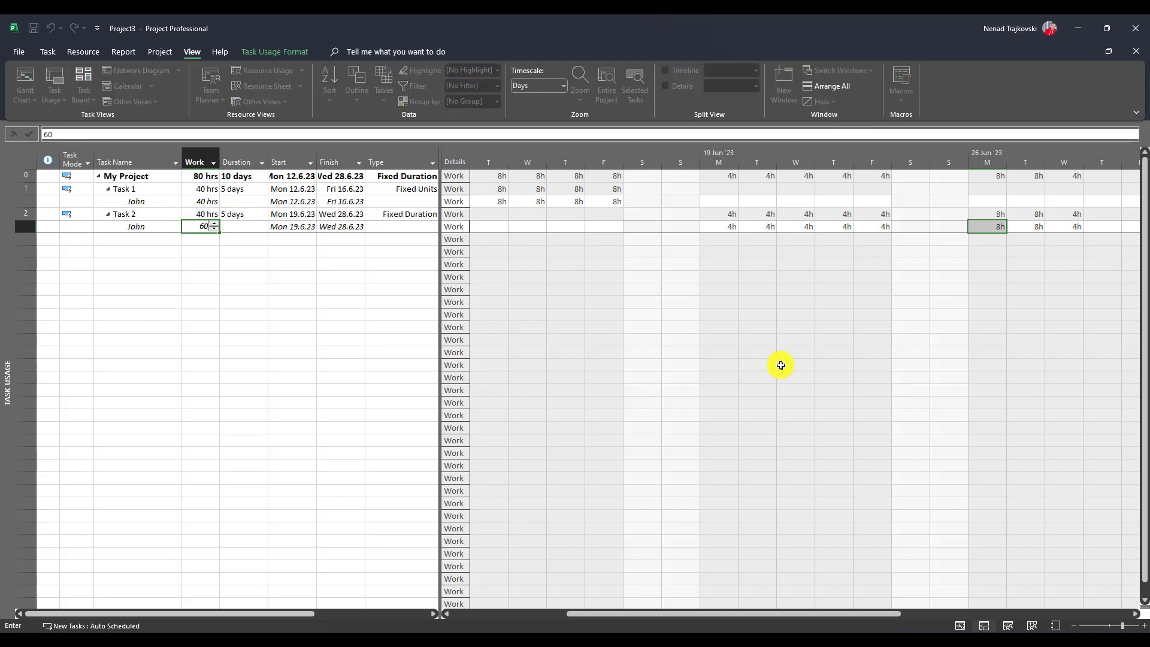
key(Return)
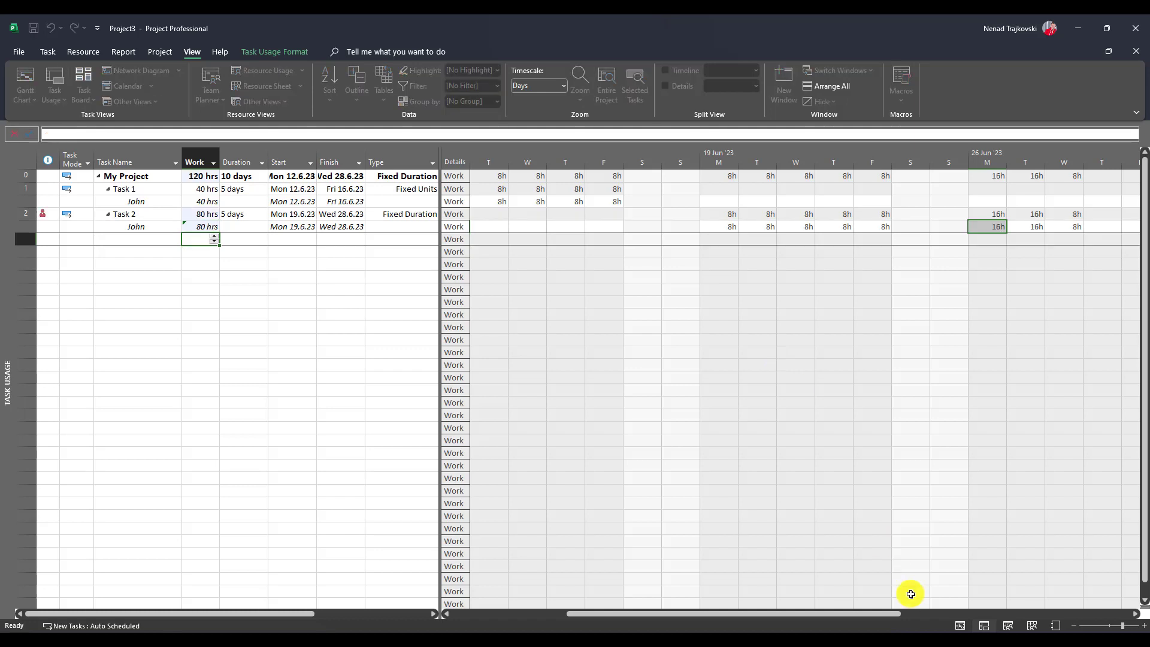
- Edit the resource's 19 June work cell in the timescale, then click away
click(725, 224)
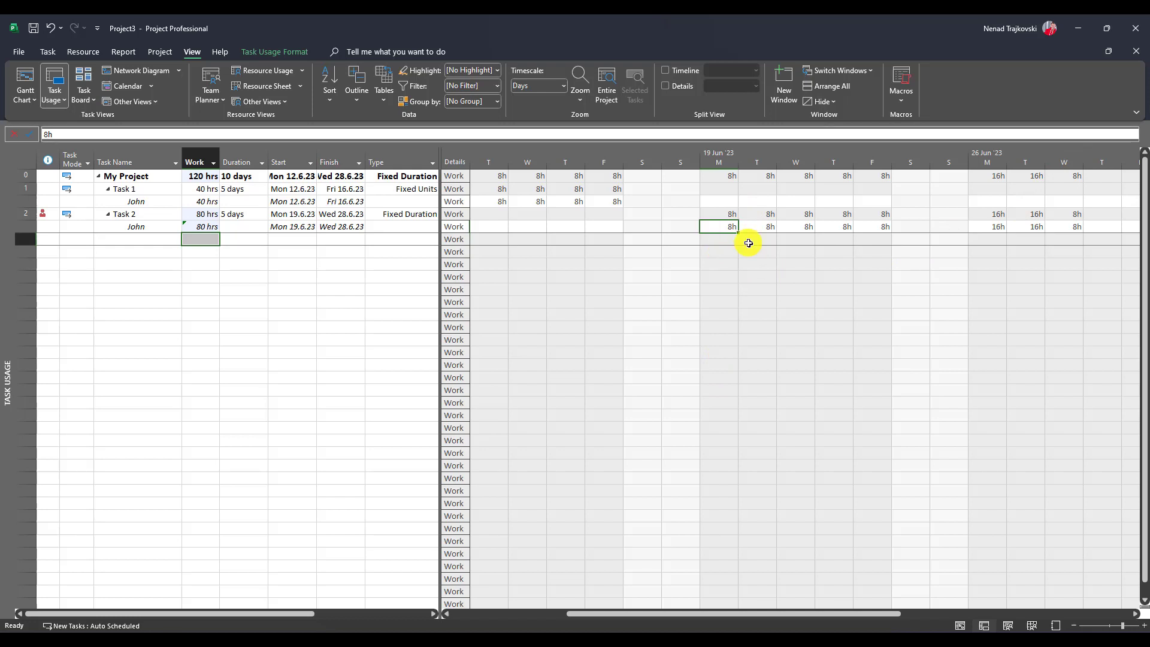
key(F2)
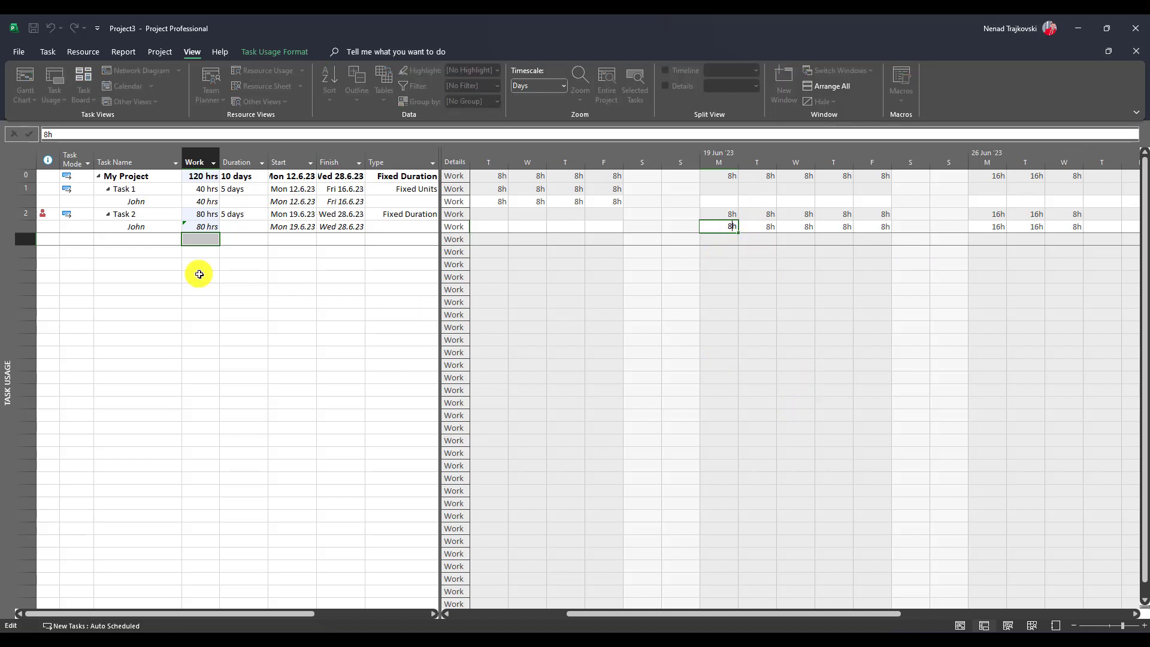
click(363, 328)
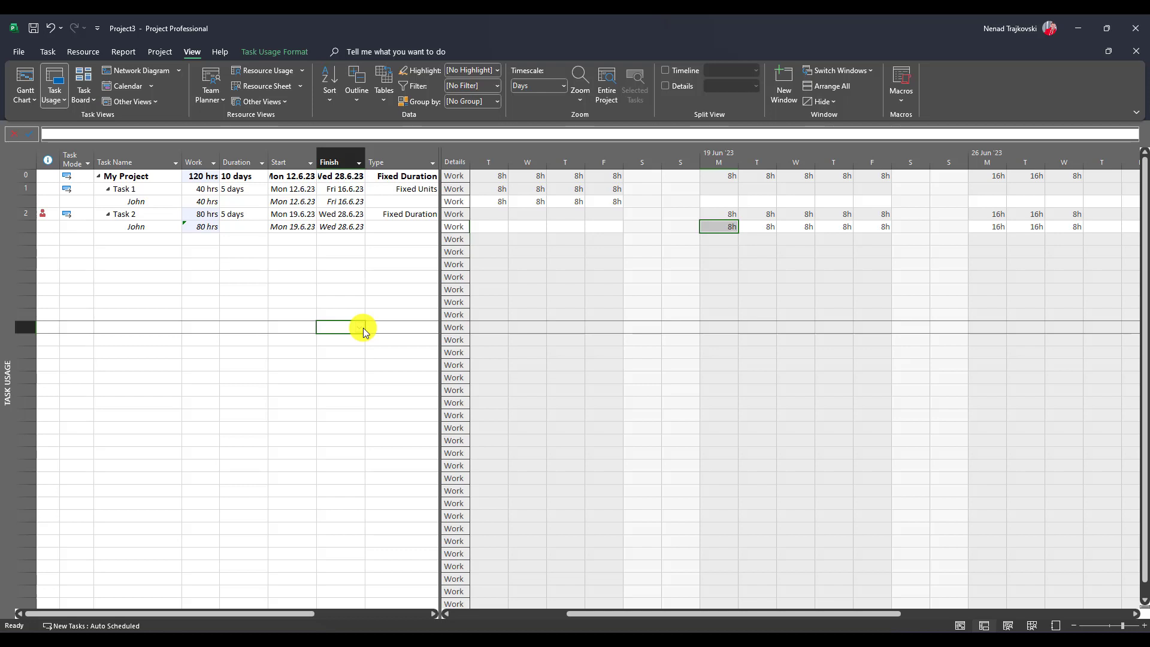
- Undo the work increase twice, returning Task 2 to 40 hrs at 4h daily
key(ctrl+z)
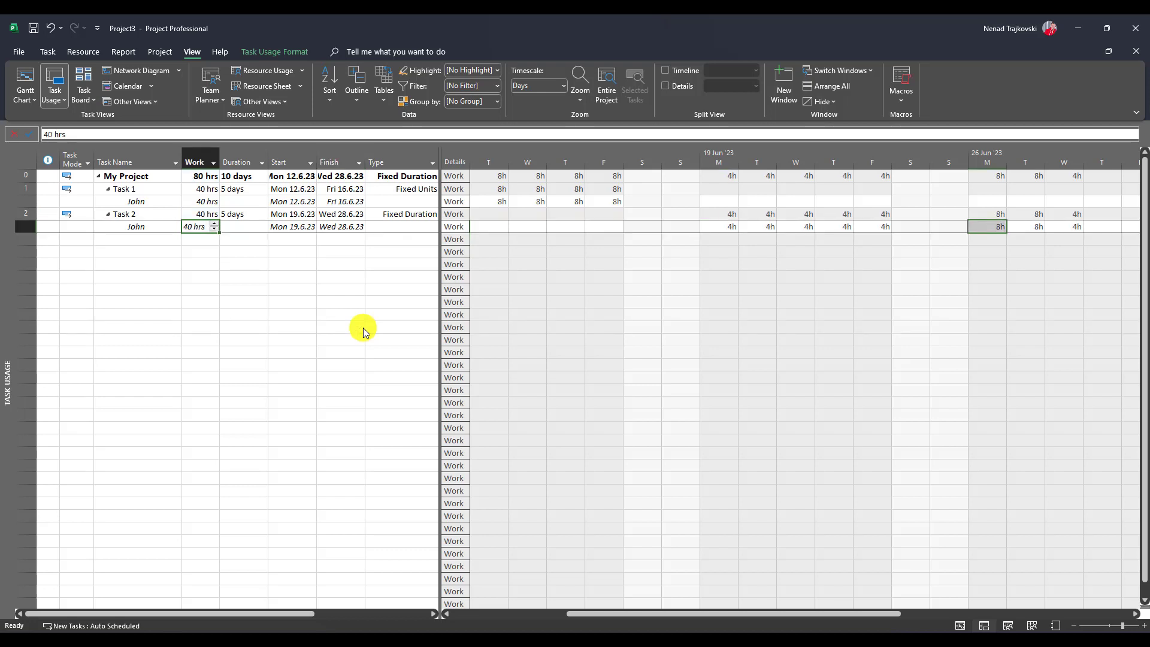
key(ctrl+z)
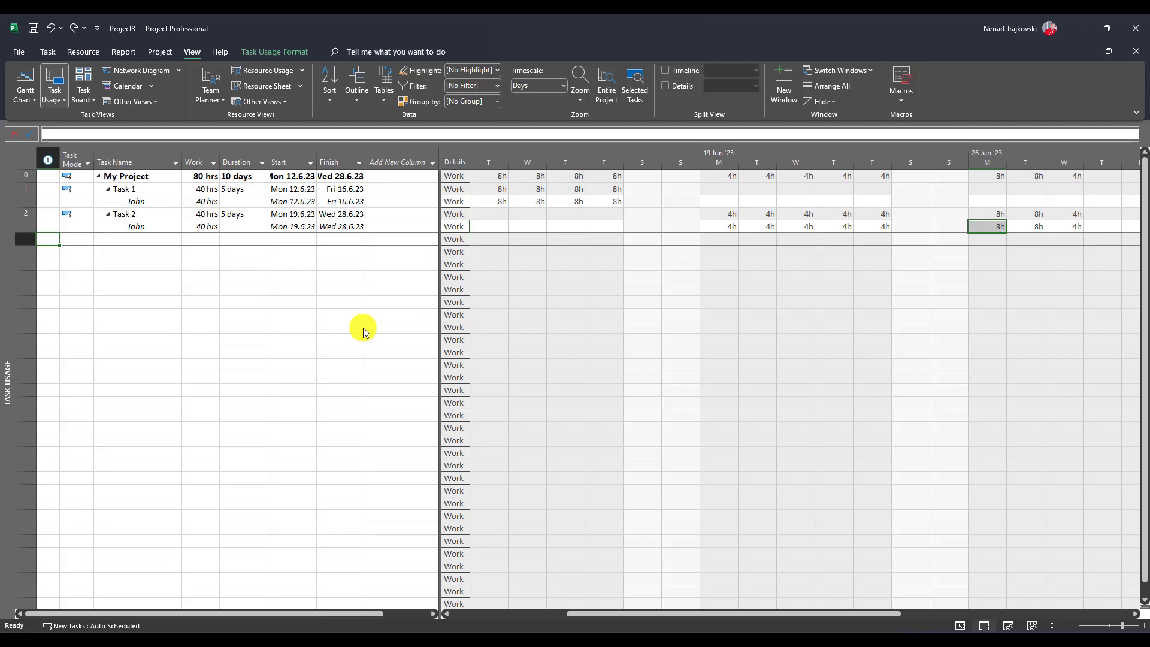
click(427, 215)
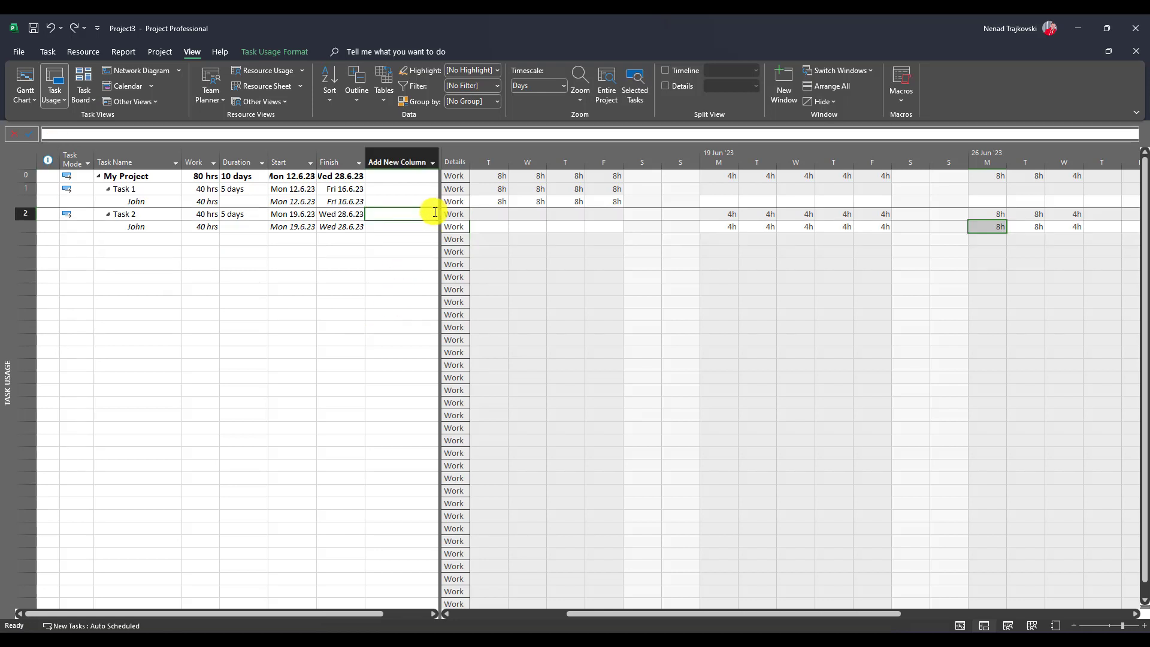
- Add the Type column to the task table
click(414, 153)
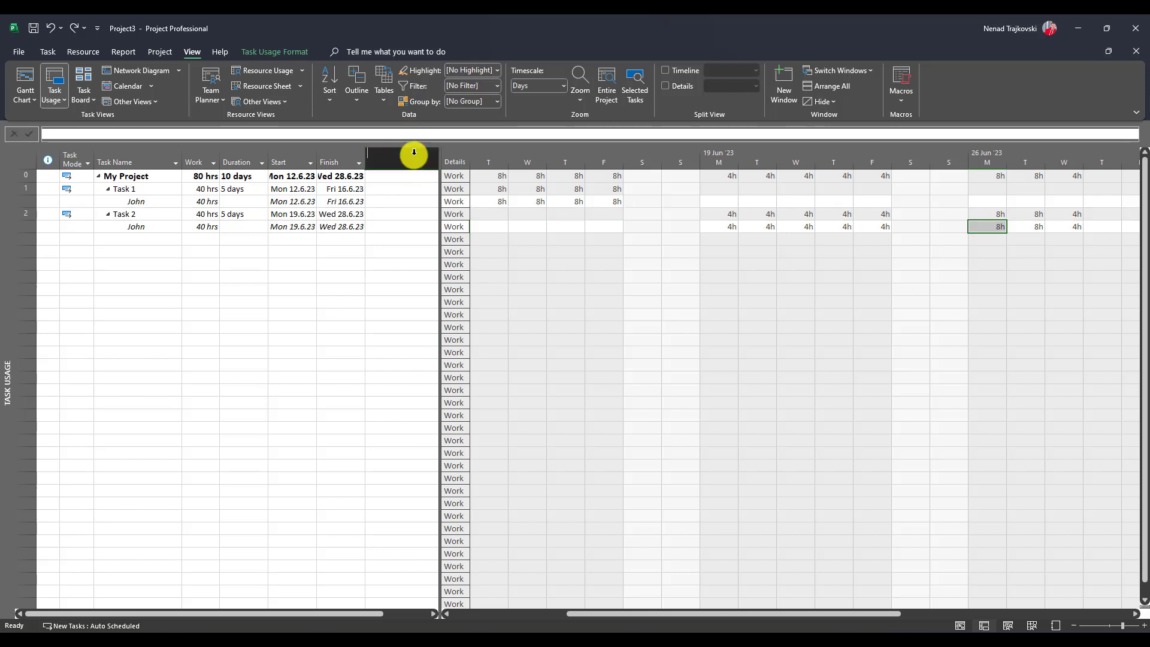
text(task)
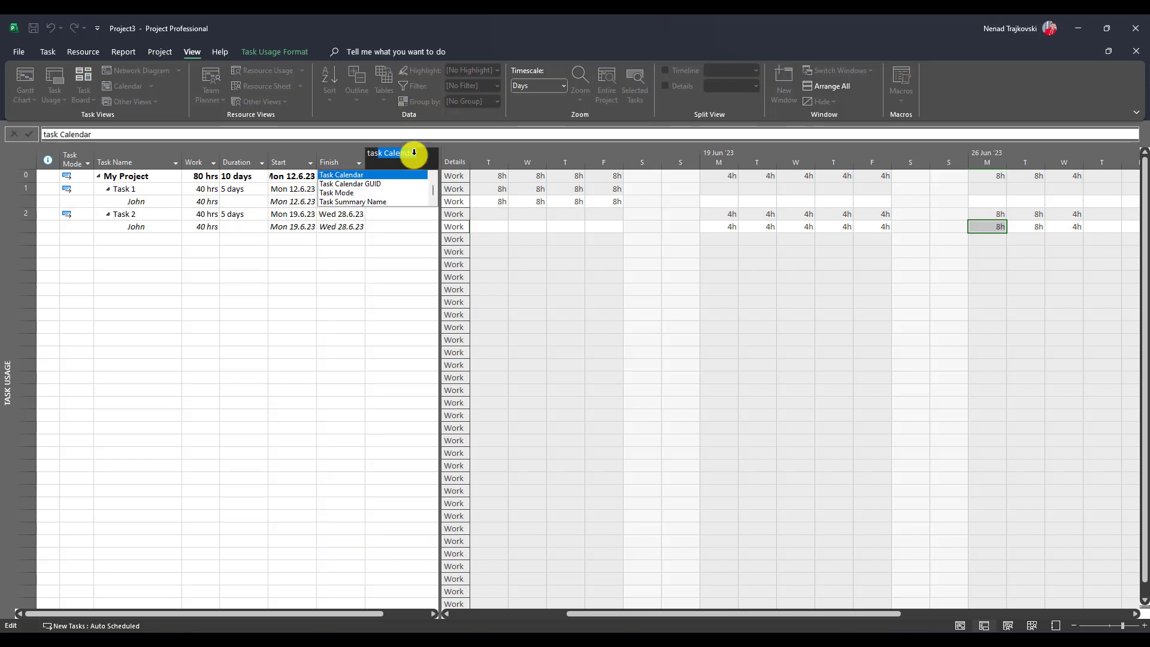
key(BackSpace)
key(BackSpace)
key(BackSpace)
key(BackSpace)
text(type)
key(Return)
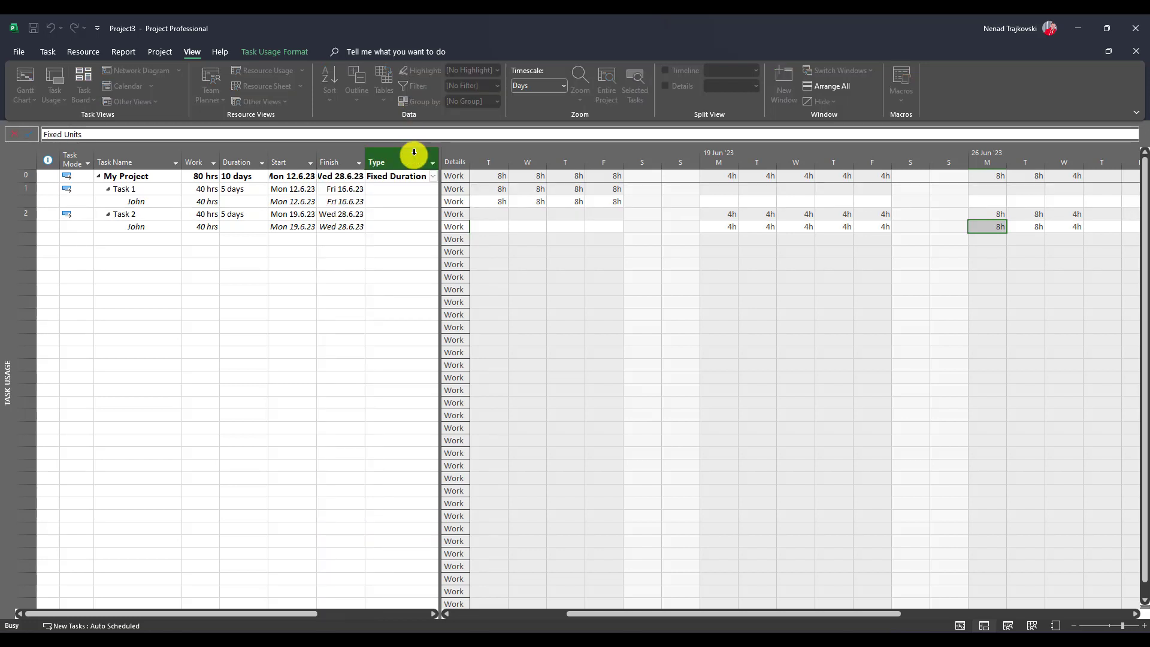
- Set Task 2's type to Fixed Units
click(427, 214)
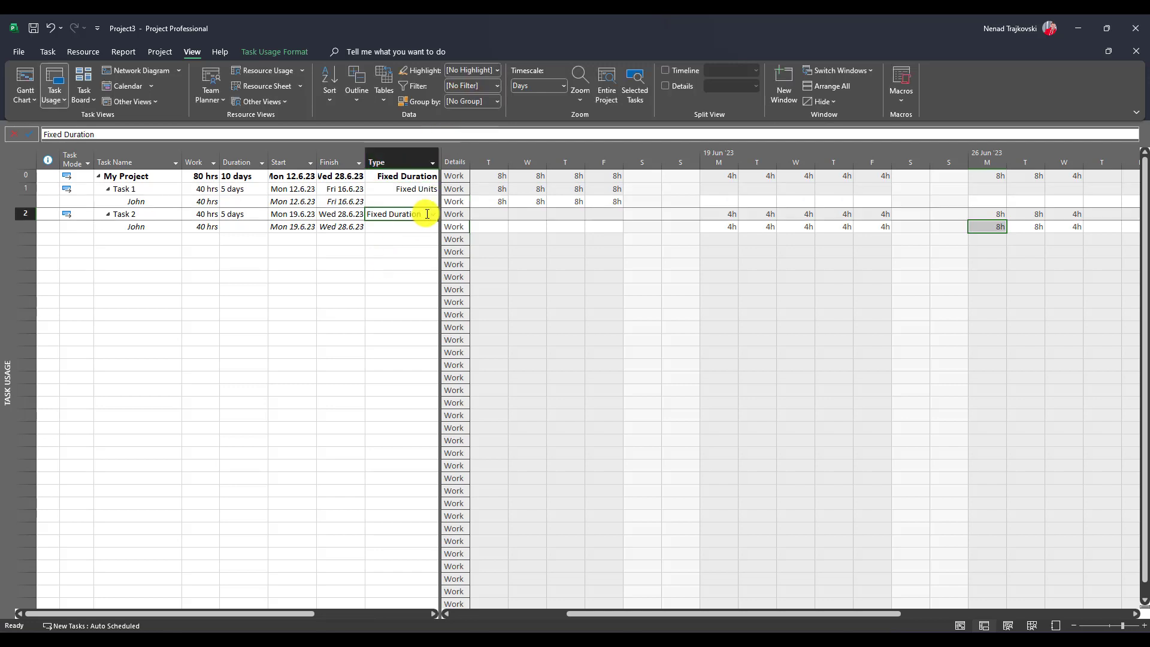
click(433, 214)
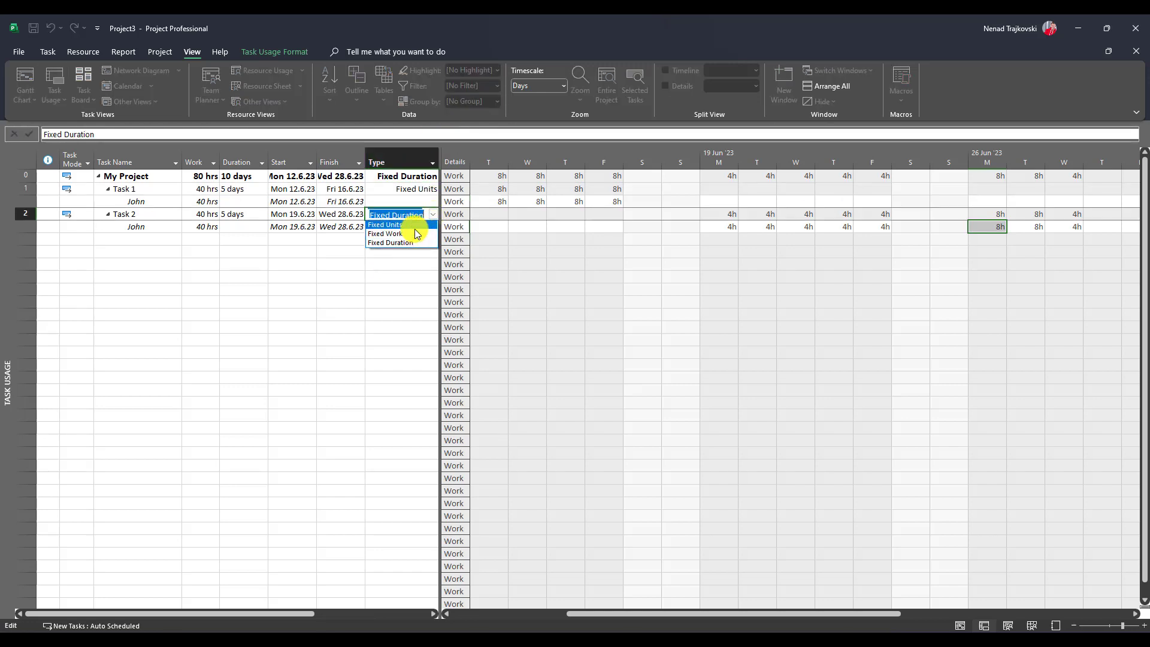
click(416, 227)
click(327, 275)
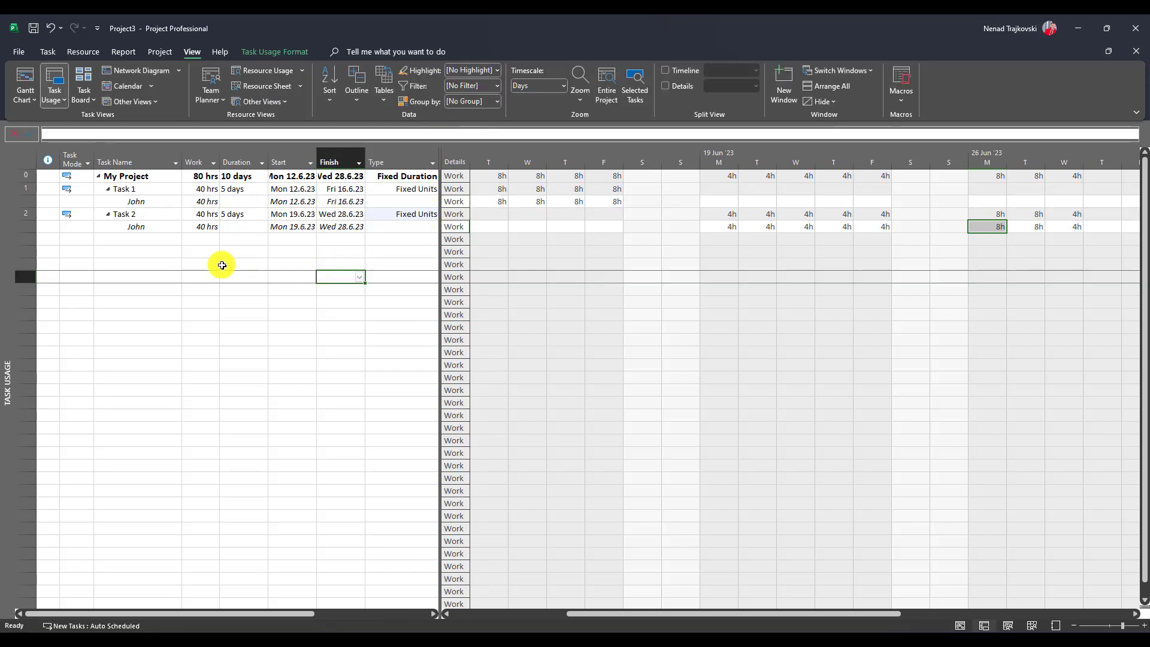
click(206, 227)
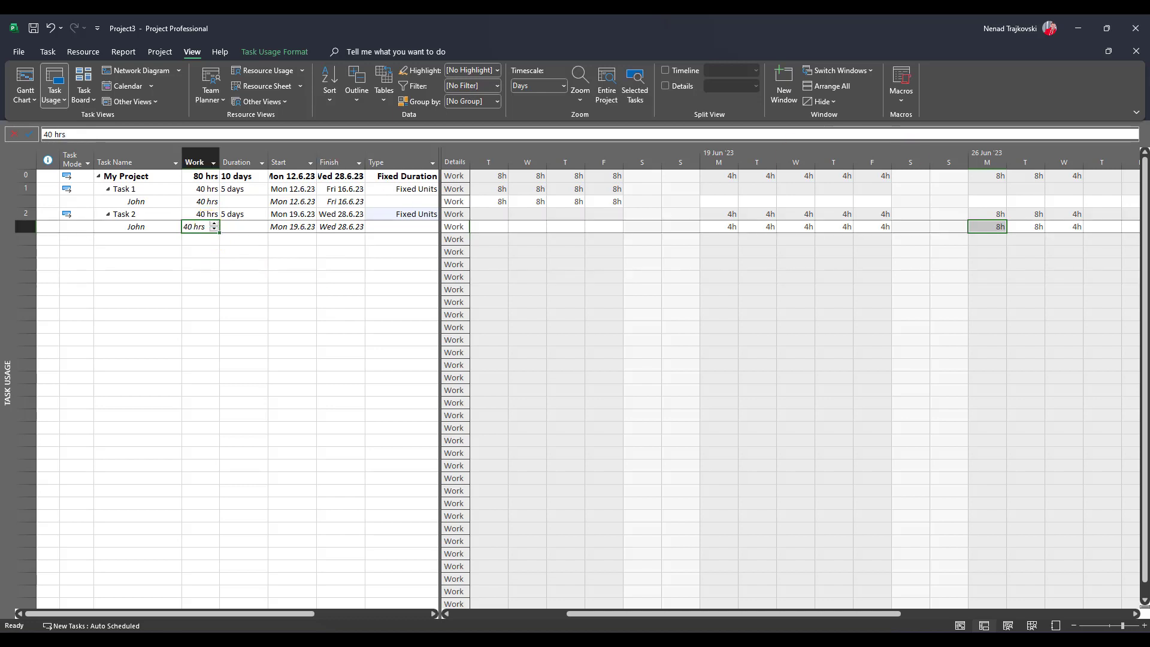
- Enter 80 hrs as John's work on Task 2, stretching it to 10 days ending Wed 5.7.23
text(80)
key(Return)
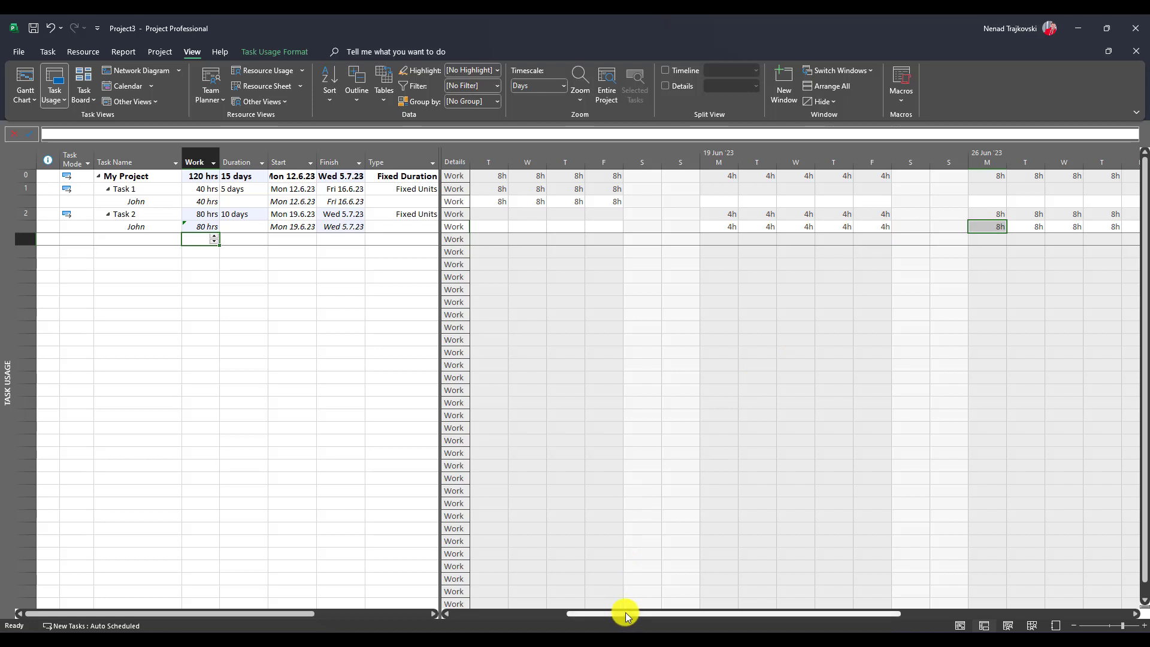
drag(626, 613, 757, 593)
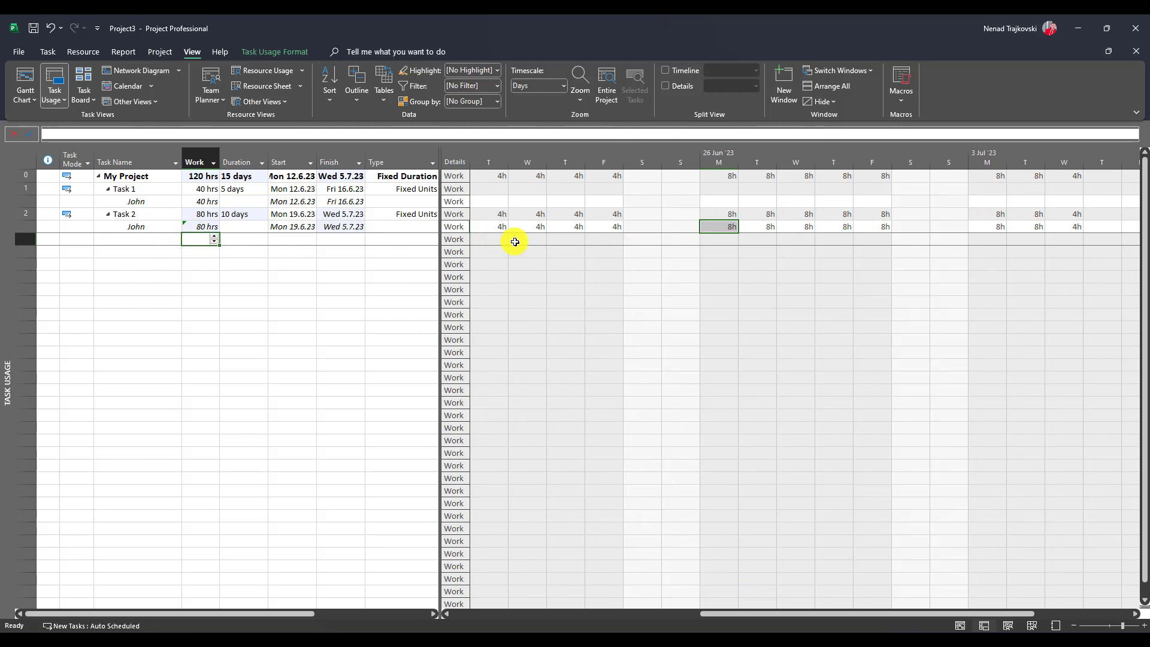
drag(754, 615, 717, 616)
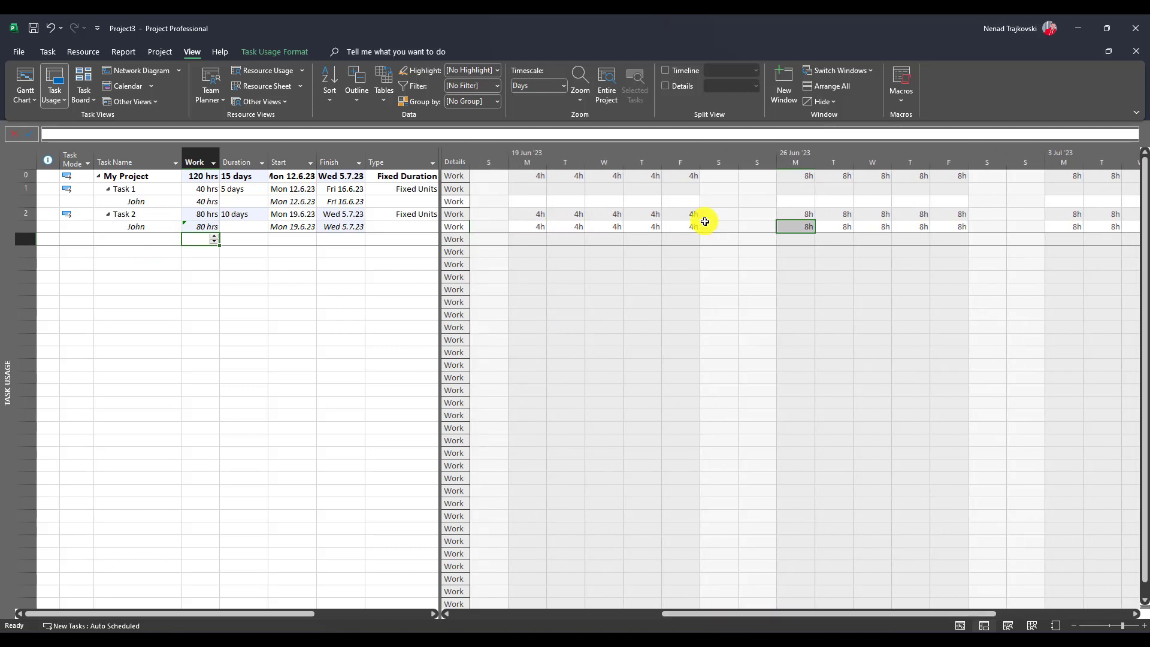
- Inspect John's daily work hours in the timescale from 19 Jun through Wed 5 Jul
click(959, 226)
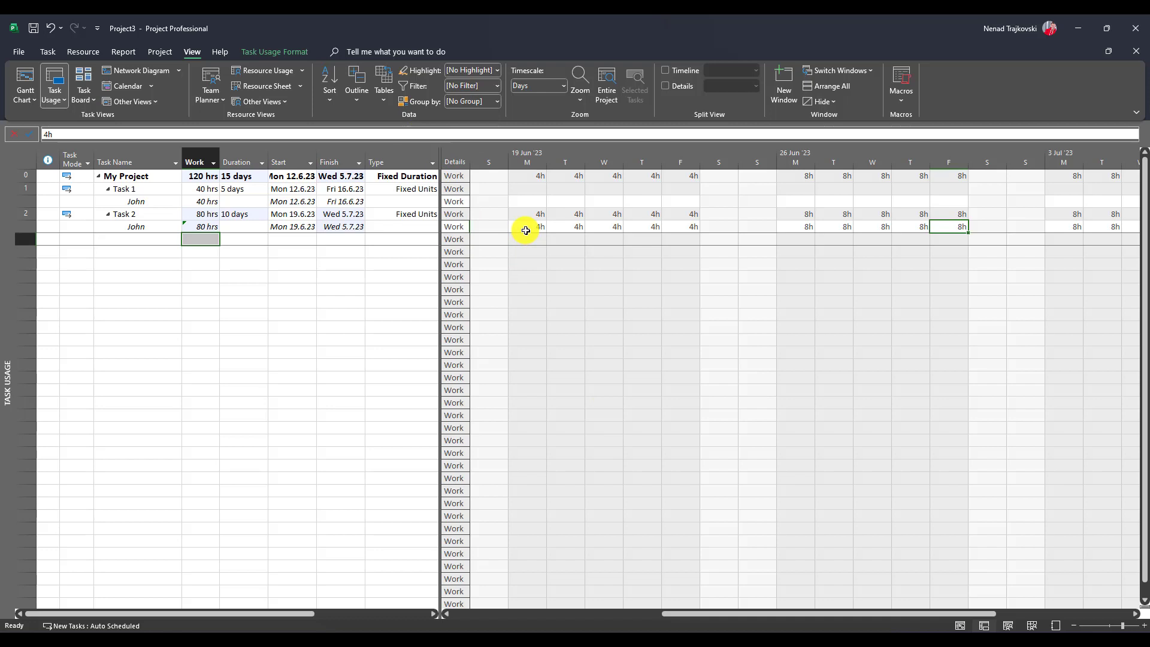
drag(524, 231, 678, 232)
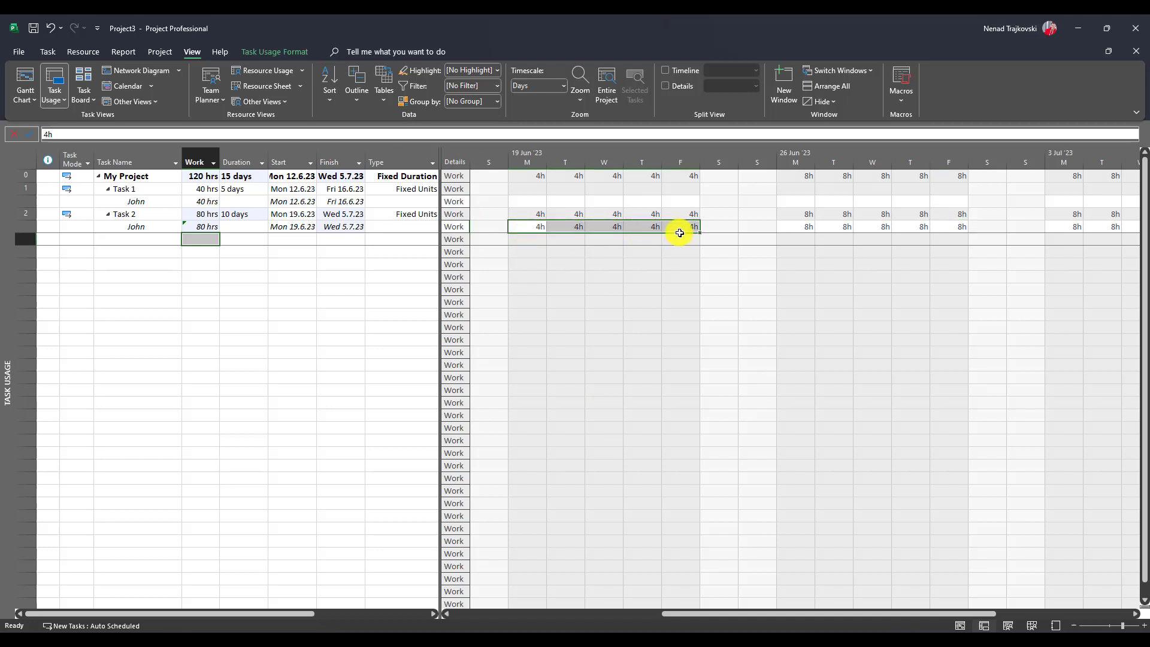
click(799, 226)
drag(800, 226, 947, 226)
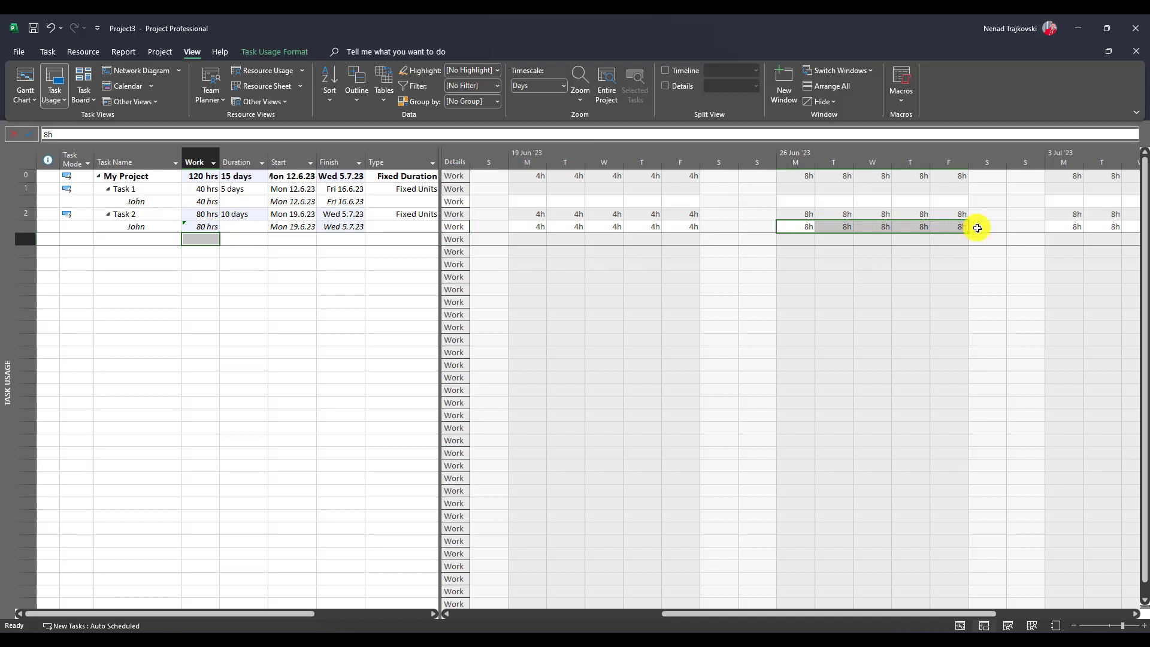
click(1065, 228)
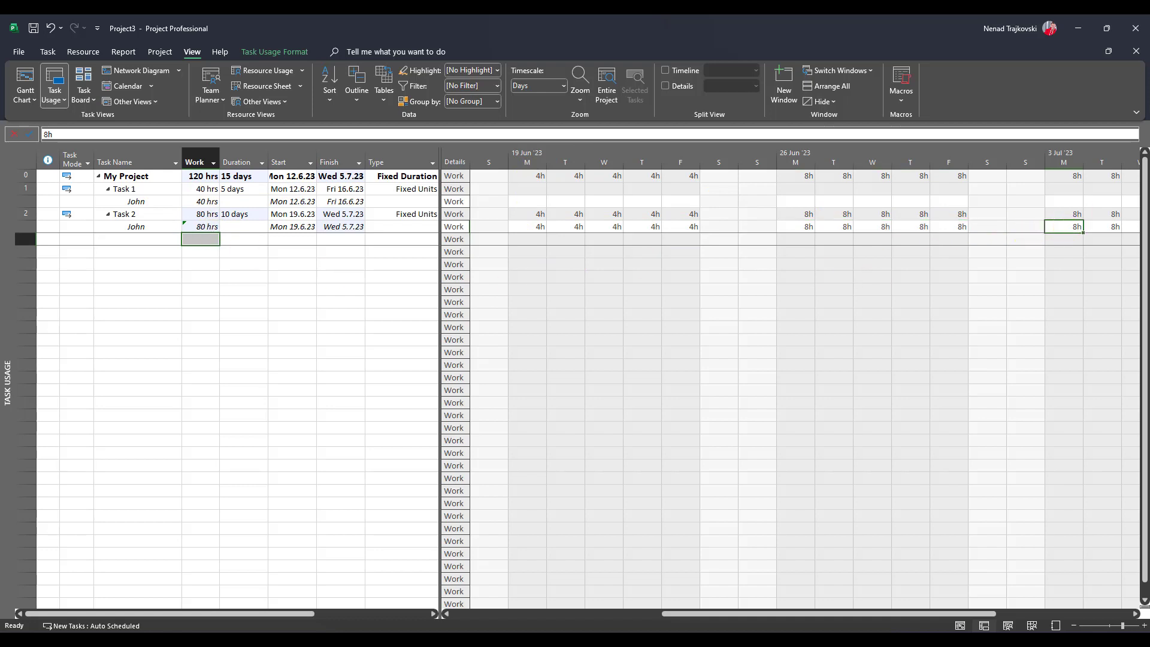
click(1102, 226)
click(1132, 227)
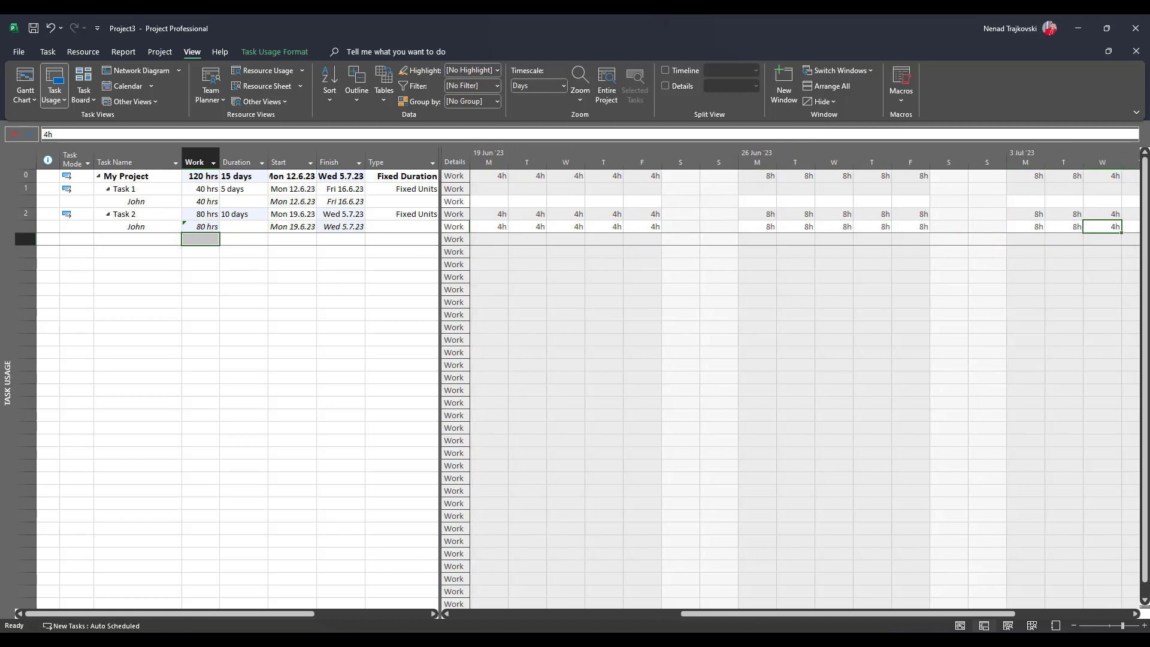